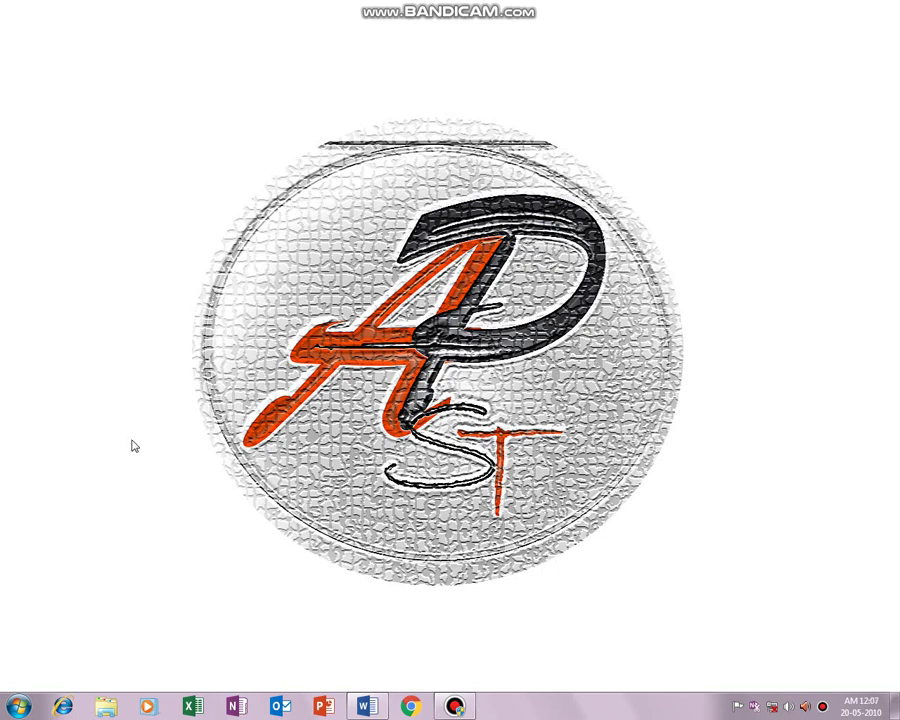
Launch Microsoft Word from the Start menu's All Programs list to open the letter document.
click(20, 708)
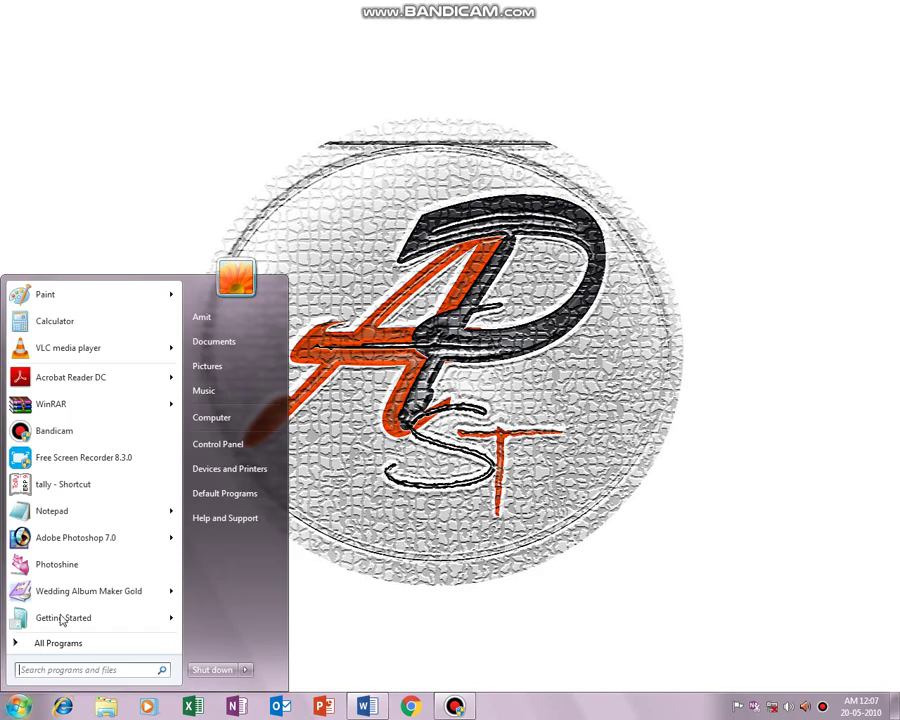
click(48, 643)
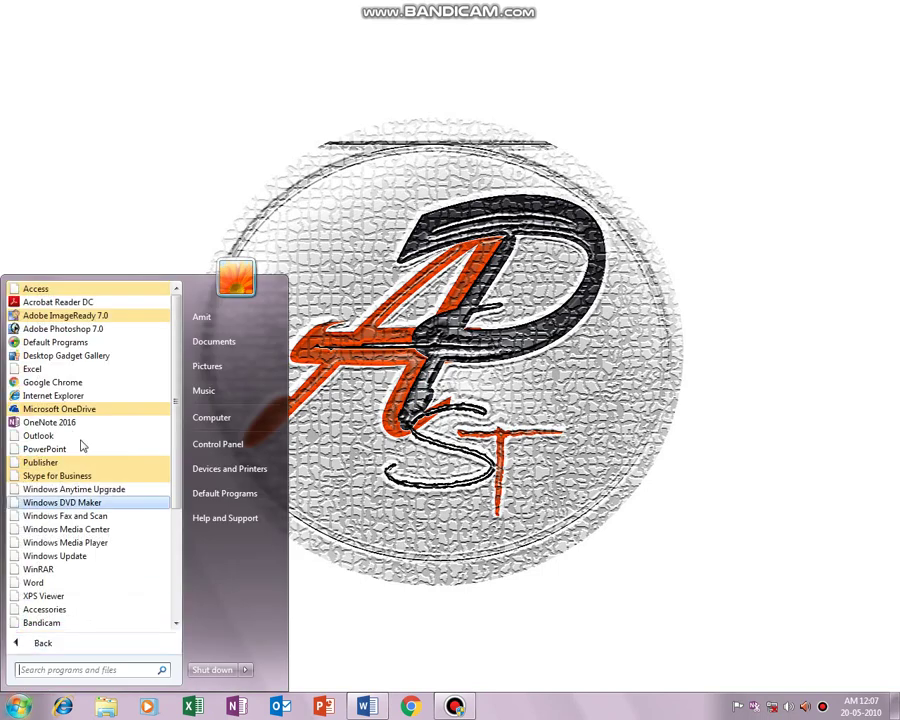
click(35, 585)
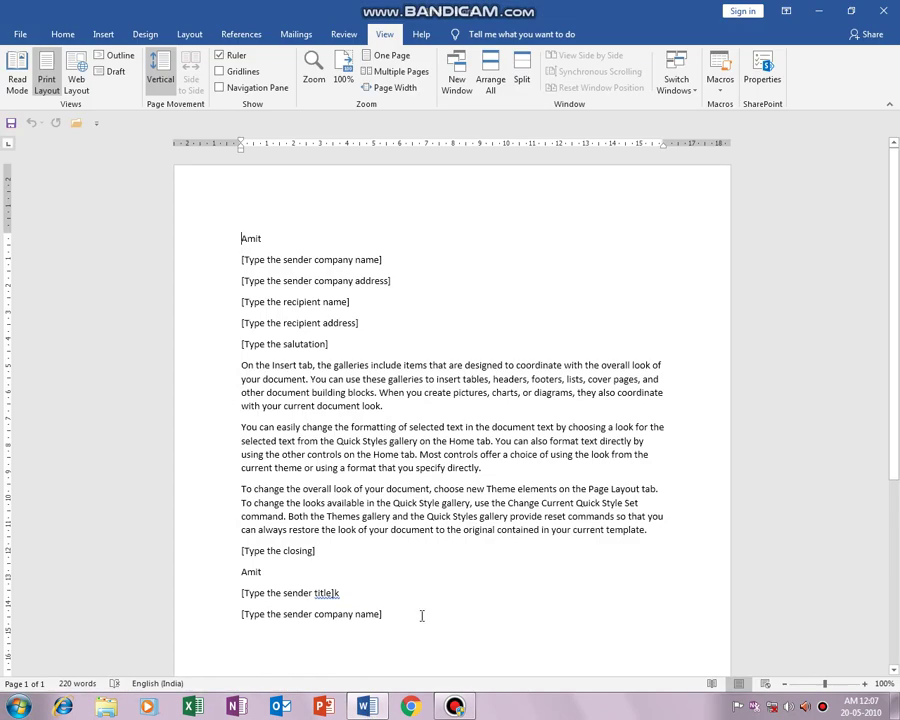
Open Find and Replace and enter the sender's old name and the new replacement name.
click(63, 34)
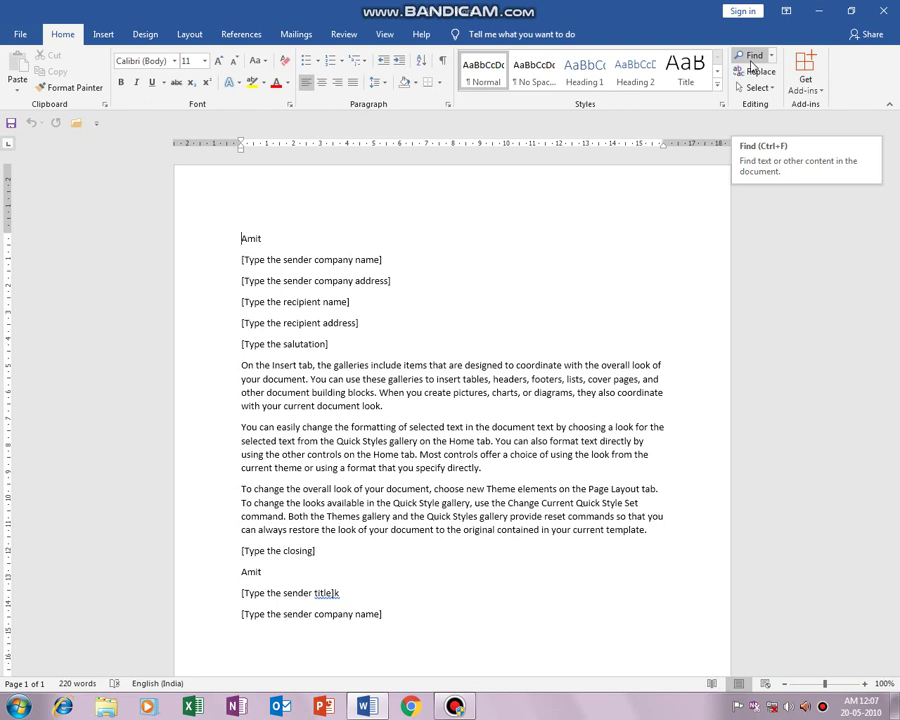
click(755, 72)
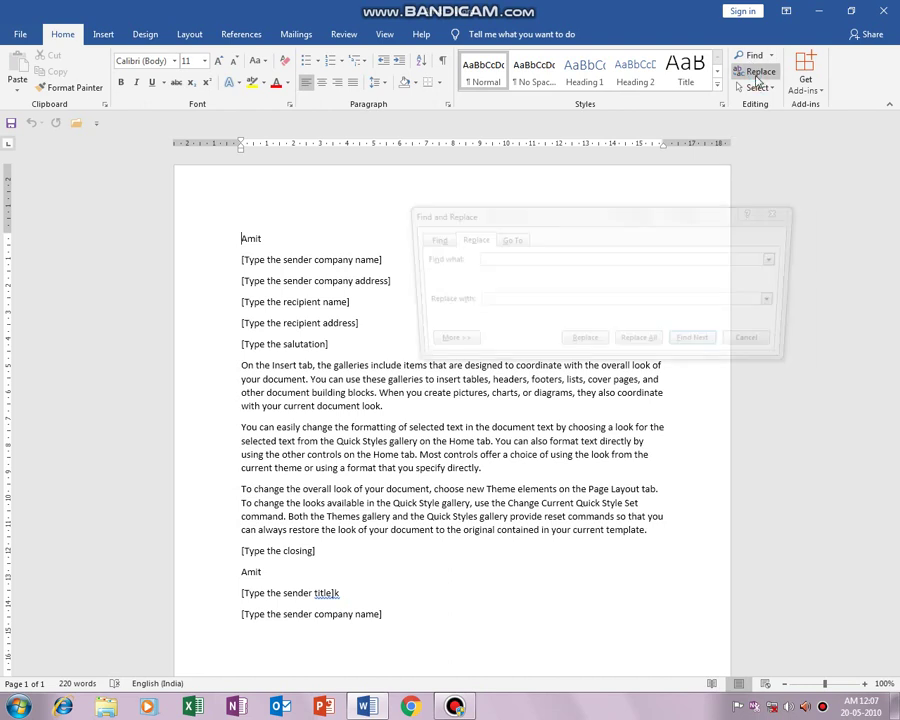
drag(580, 211, 709, 280)
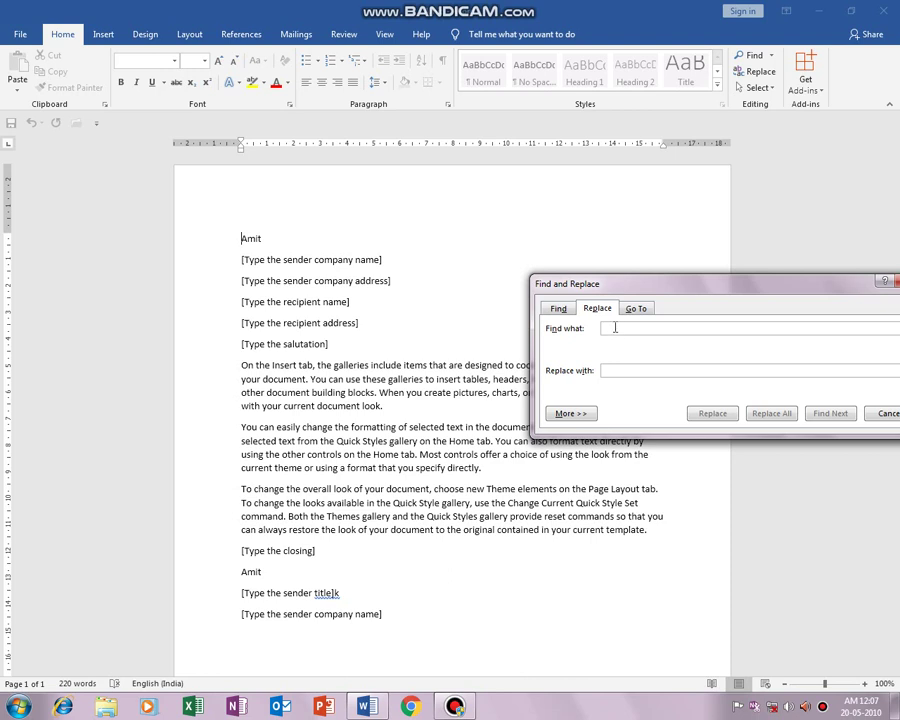
click(572, 311)
click(591, 310)
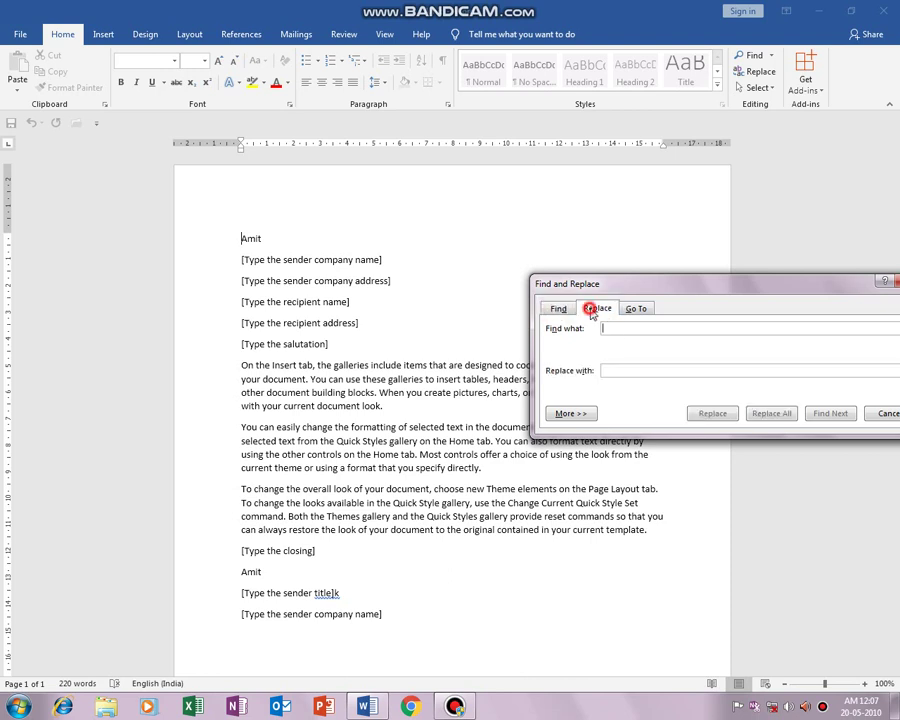
double_click(242, 238)
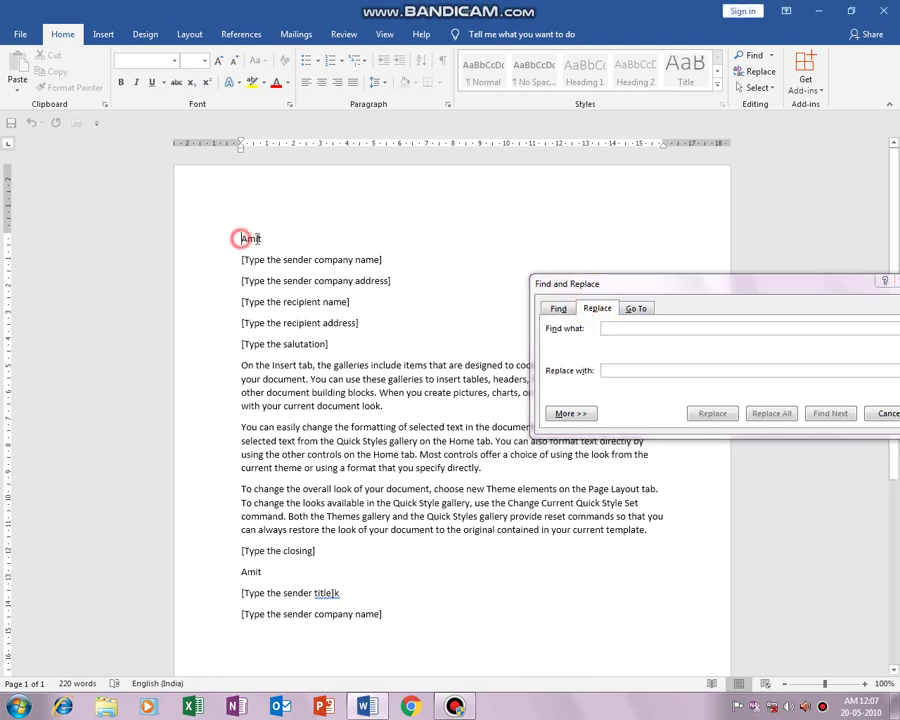
click(647, 325)
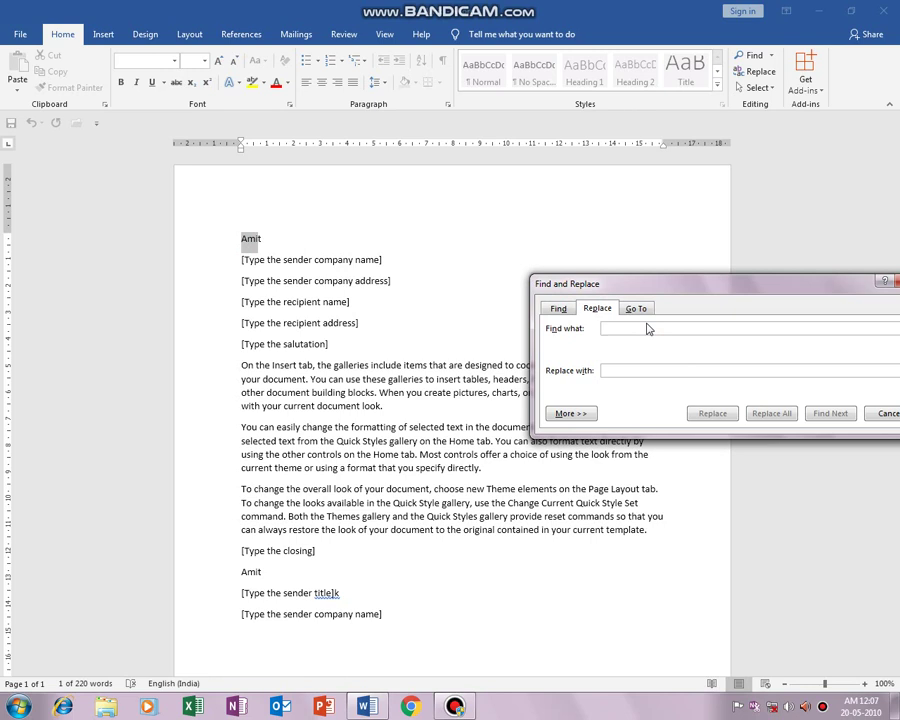
text(amit)
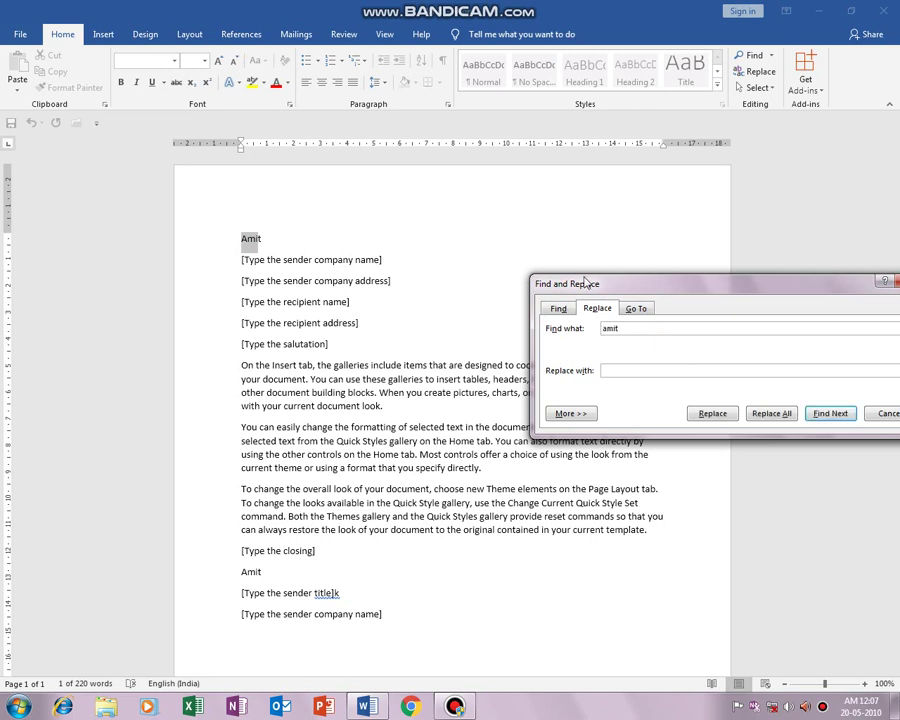
drag(630, 283, 527, 147)
click(527, 234)
text(pawan)
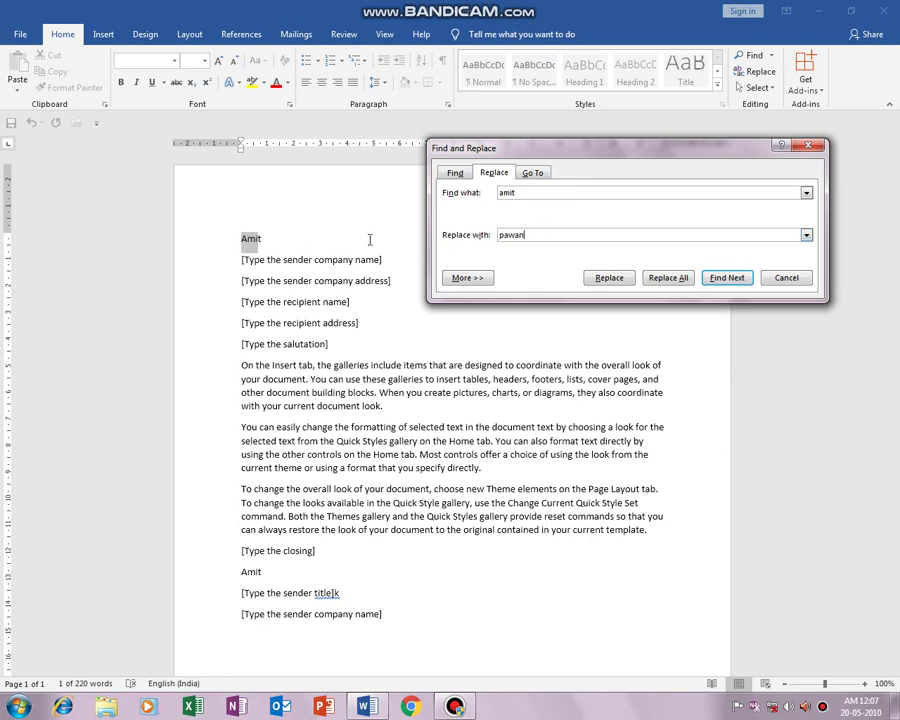
Replace both occurrences of the old name from the top of the letter, then close the dialog.
click(616, 279)
click(242, 237)
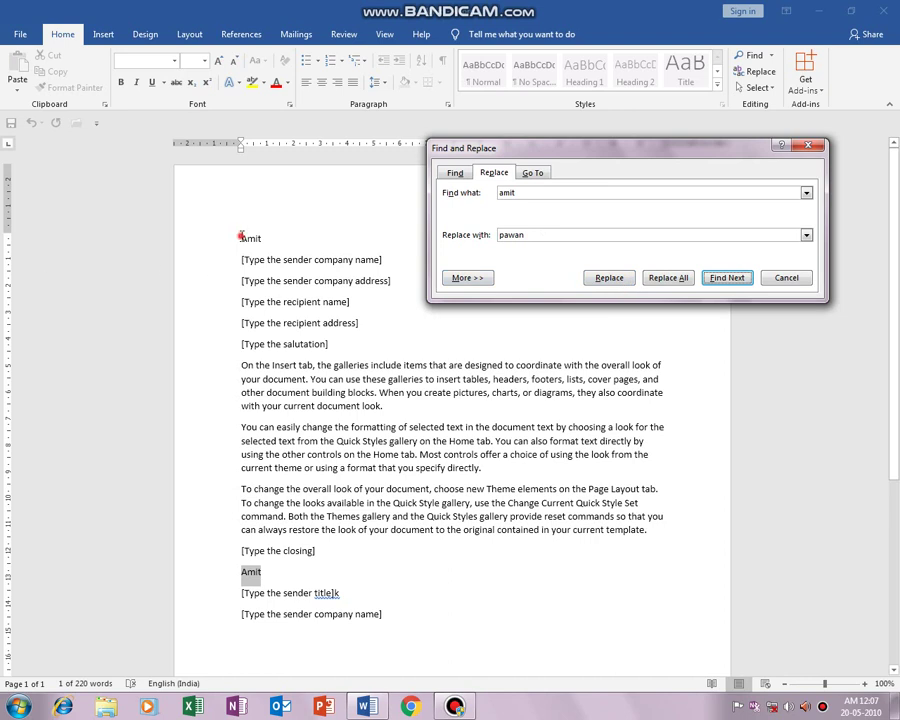
click(604, 282)
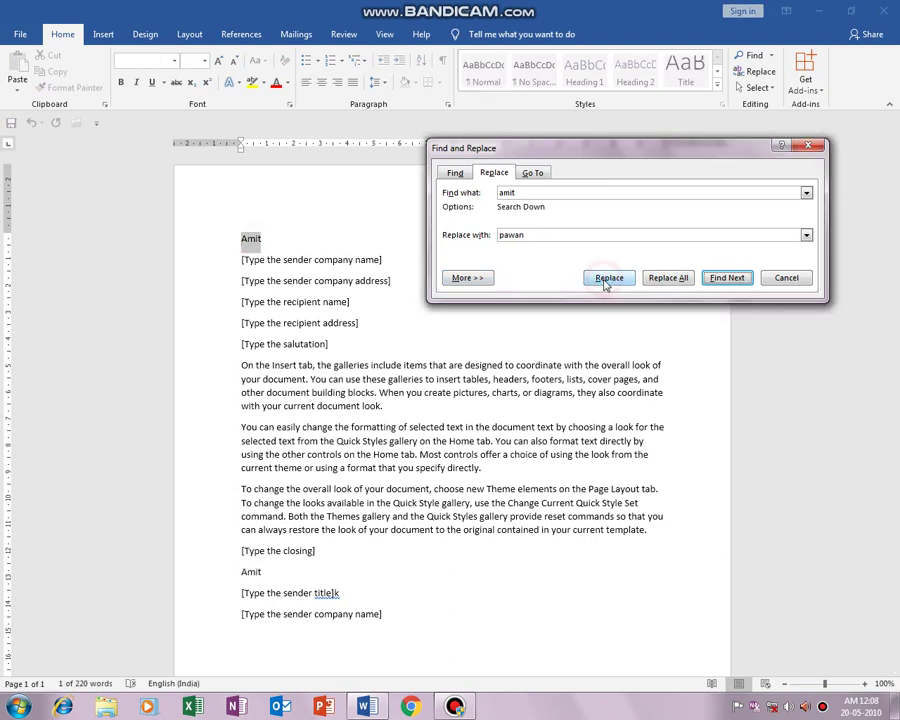
click(604, 281)
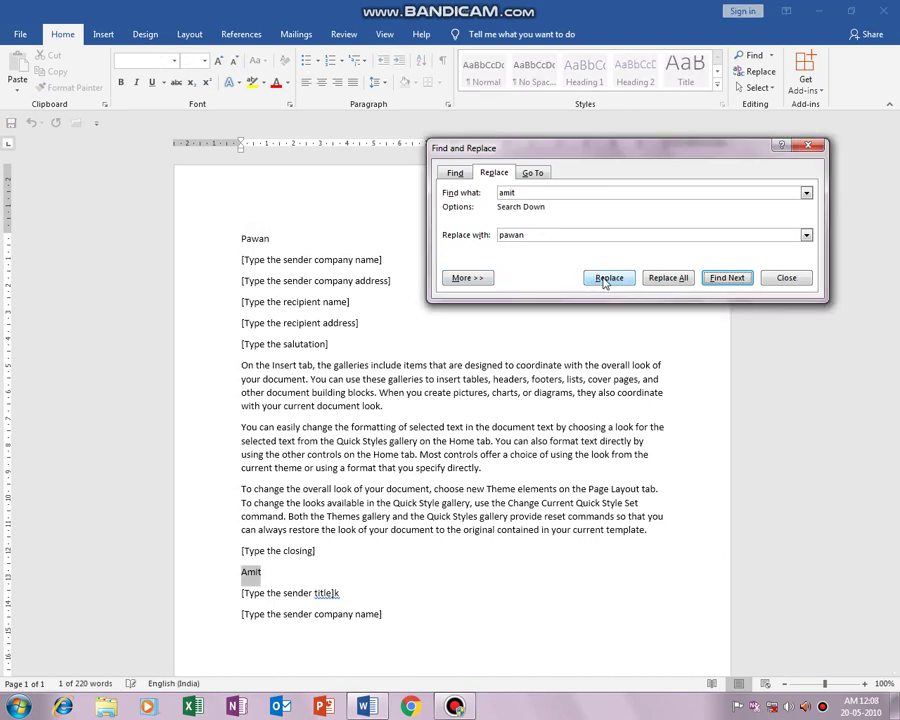
click(606, 281)
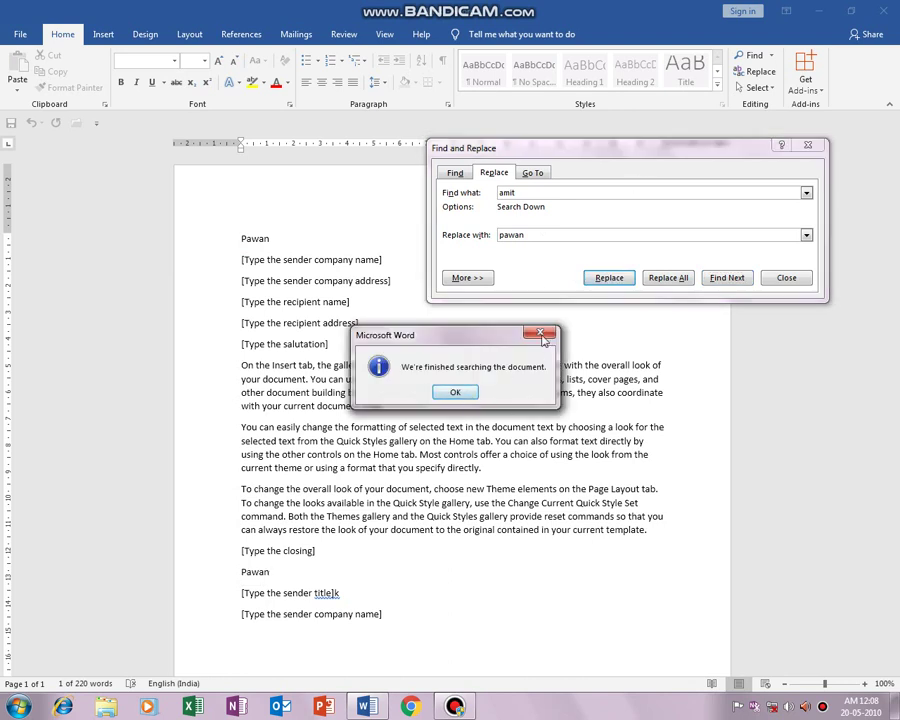
click(544, 329)
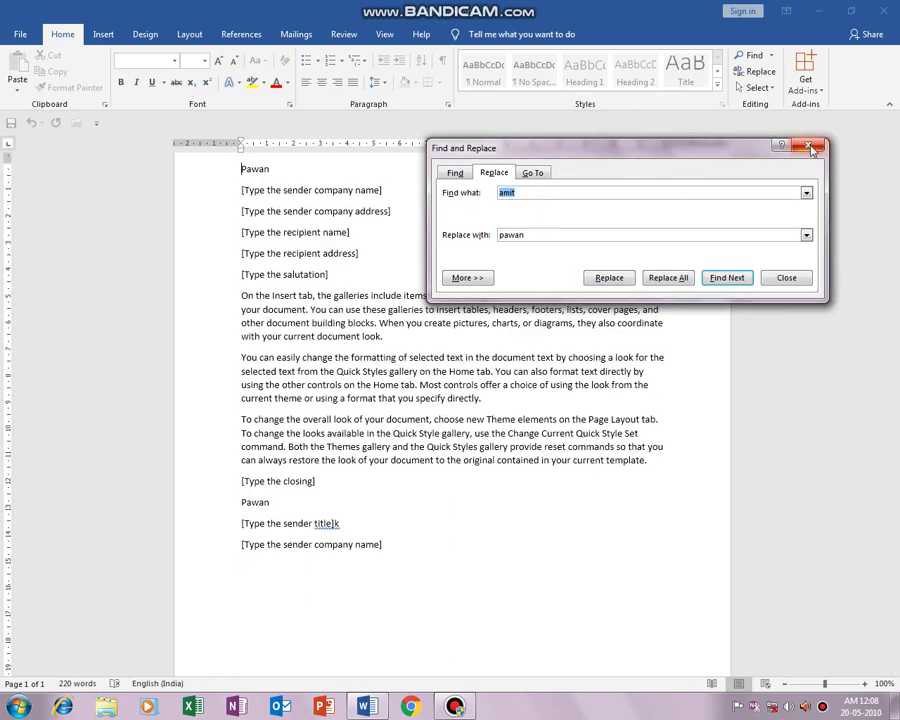
key(Escape)
scroll(469, 380, up, 2)
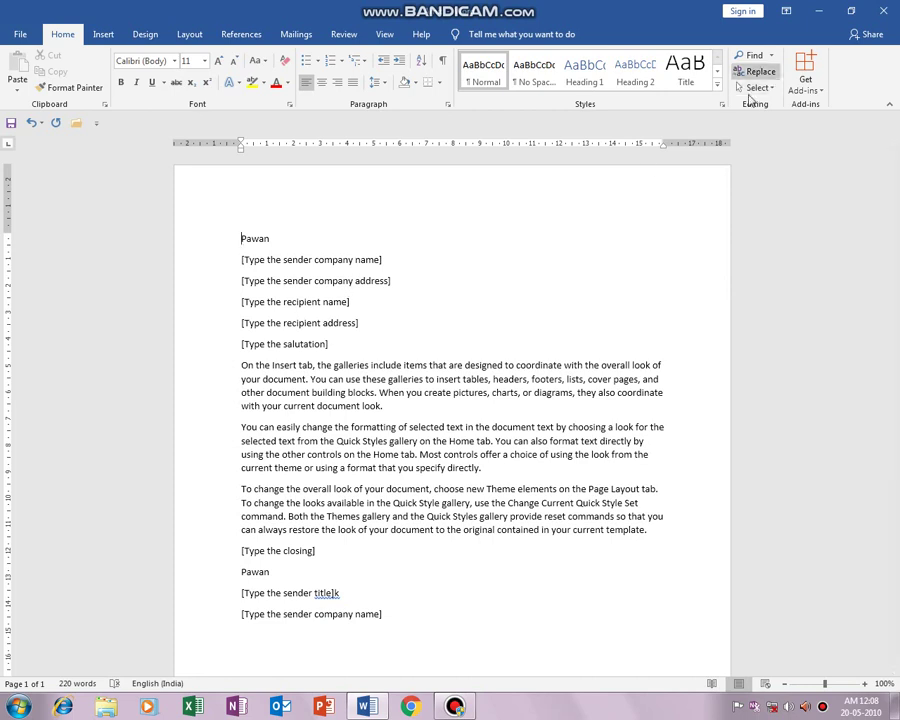
Select the entire letter with Select > Select All and bring up the Insert commands.
click(757, 89)
click(735, 108)
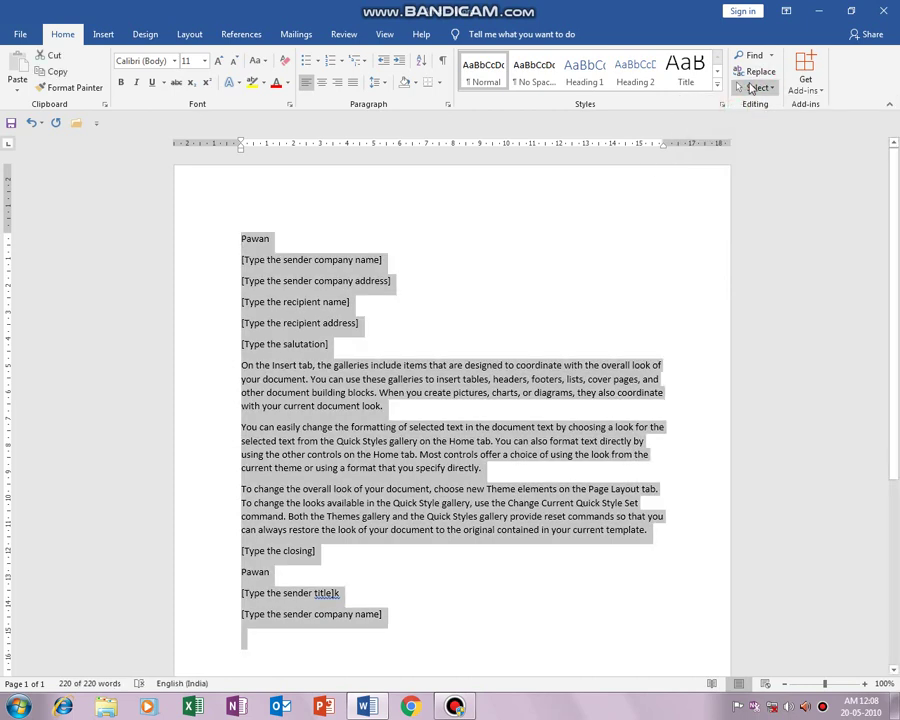
click(745, 88)
click(734, 106)
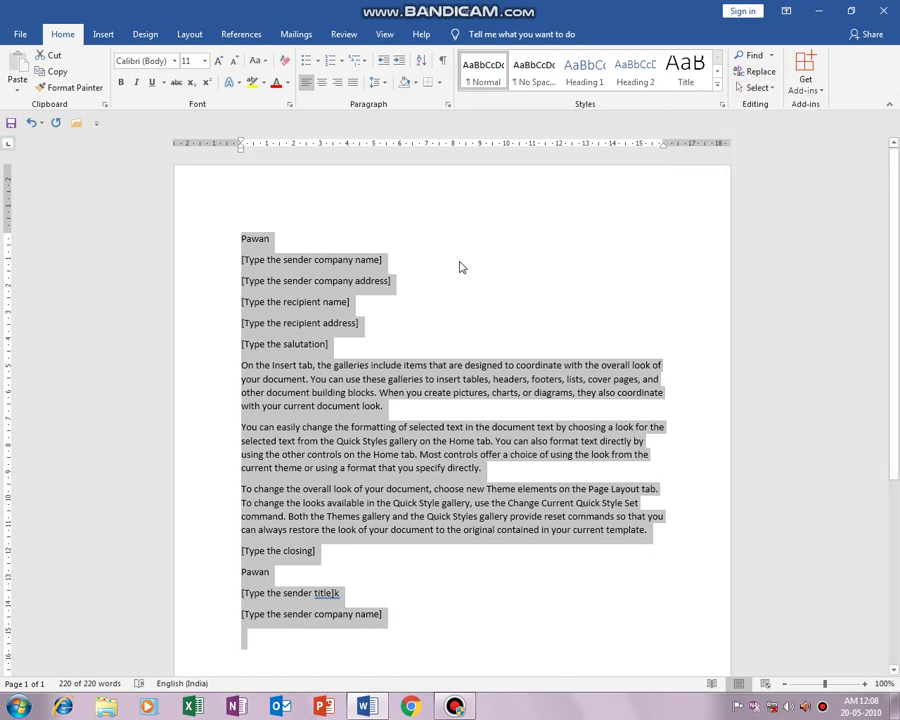
click(110, 36)
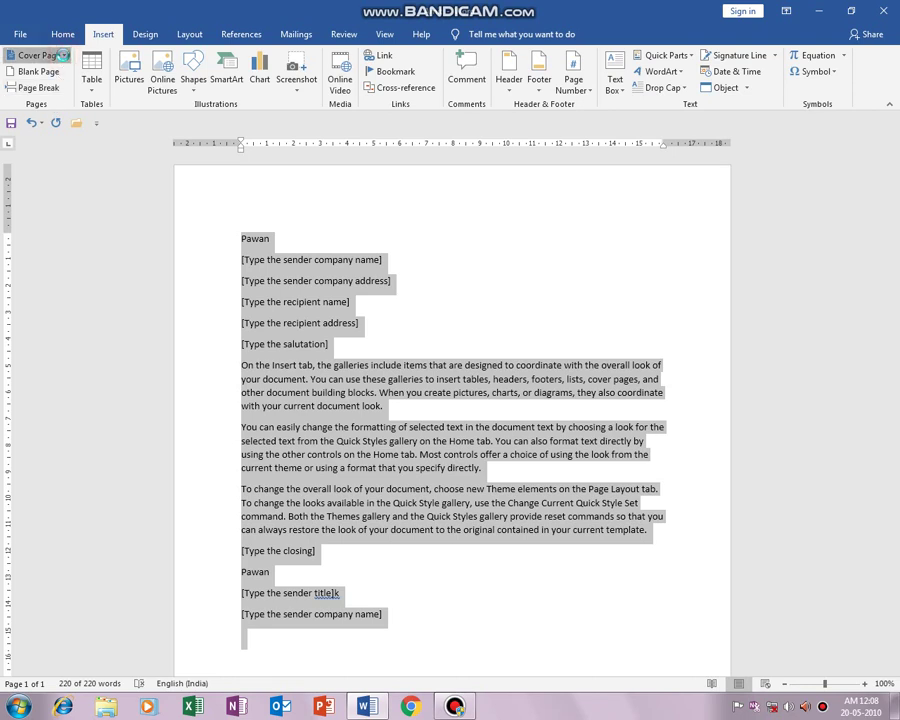
Insert the Facet cover page, with title and subtitle placeholders, ahead of the letter.
click(62, 55)
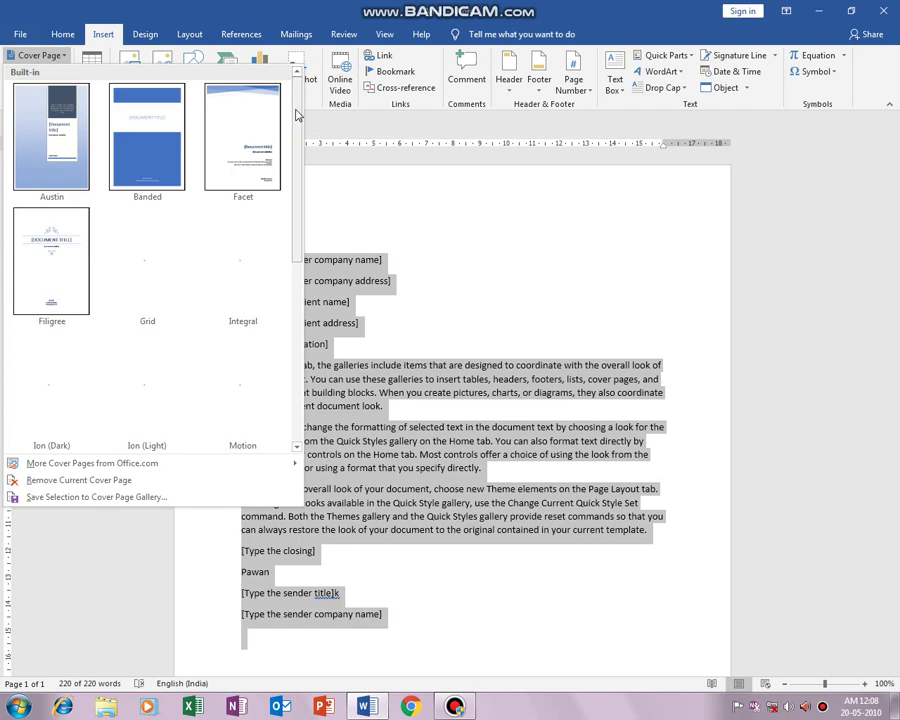
drag(296, 163, 303, 197)
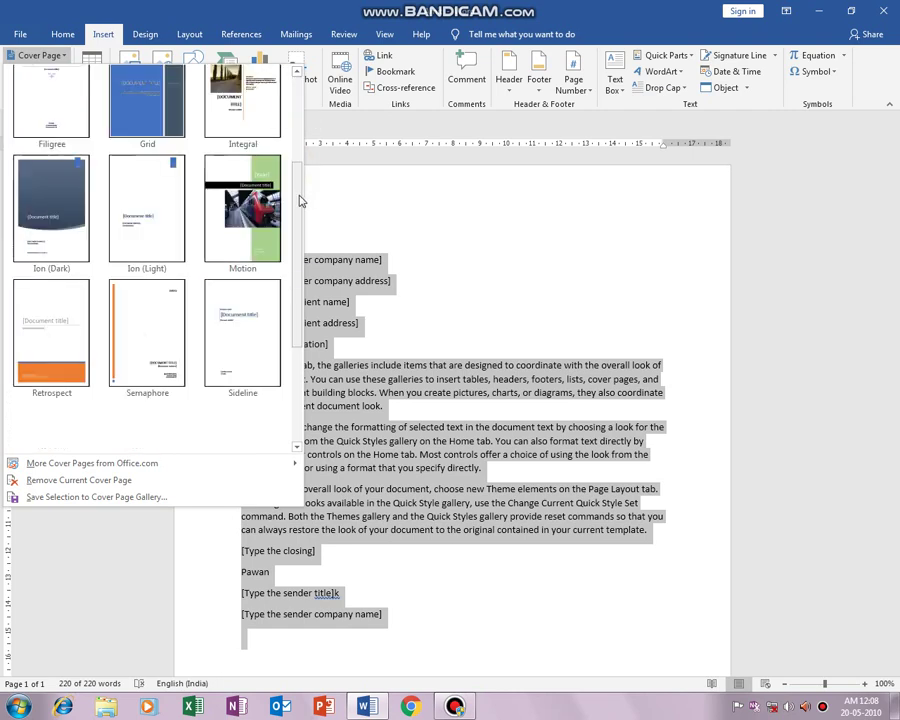
drag(297, 191, 293, 110)
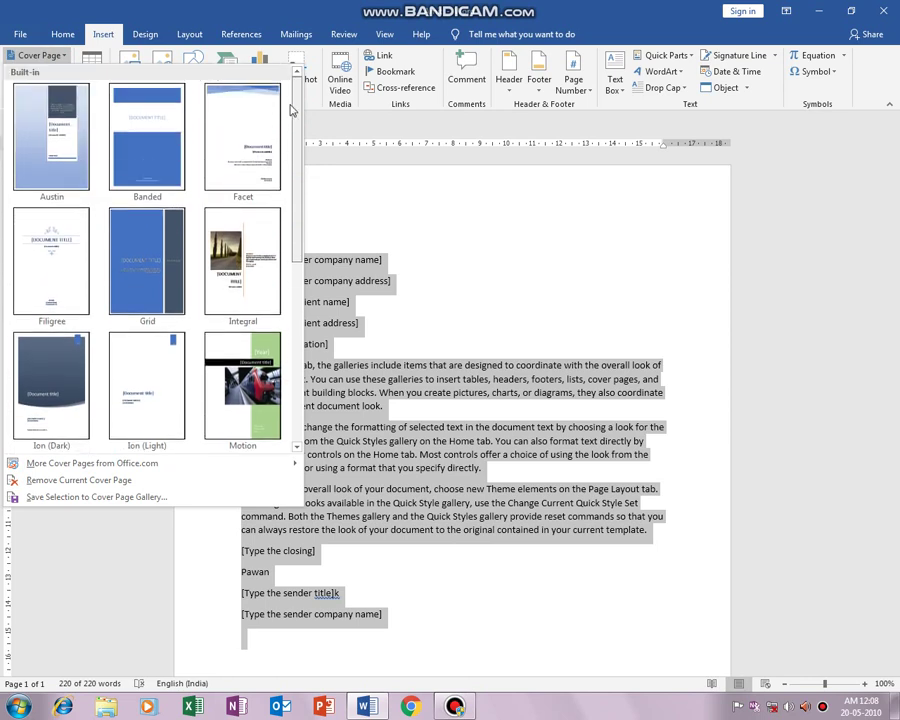
click(243, 133)
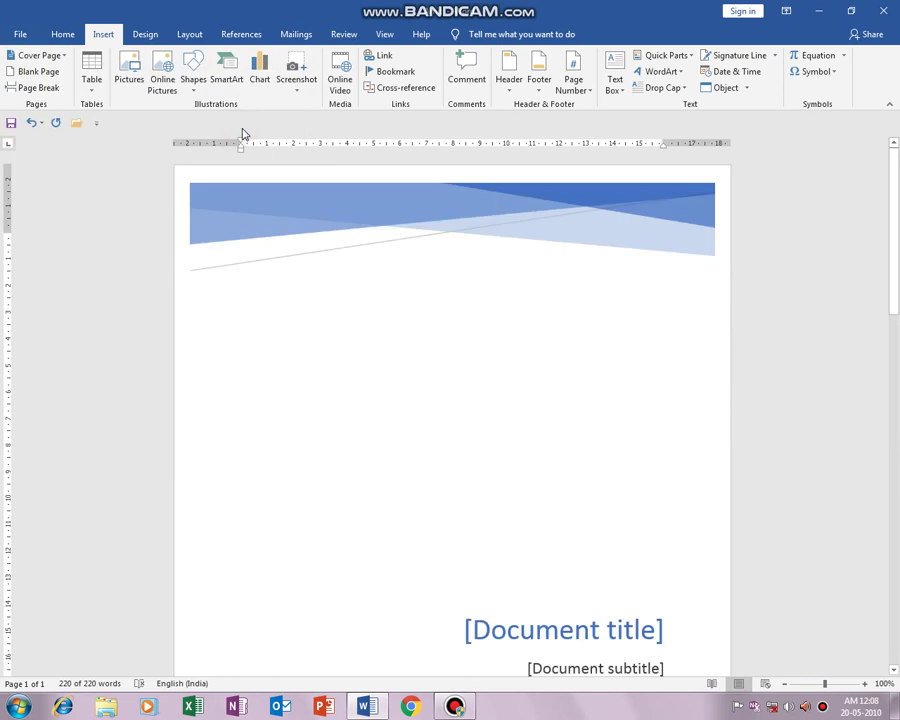
click(522, 604)
click(540, 635)
scroll(455, 253, up, 1)
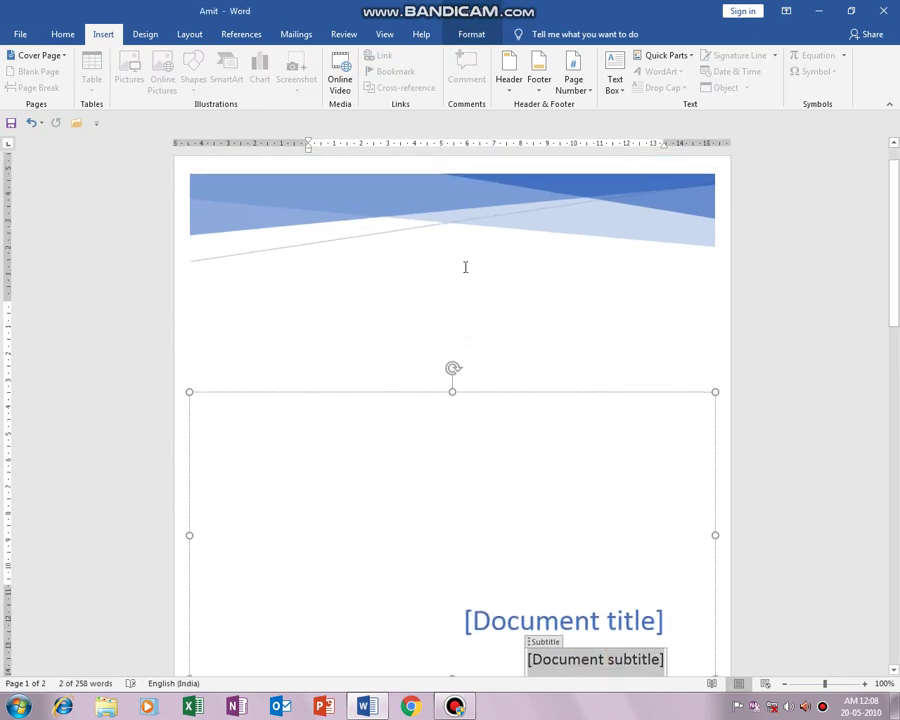
scroll(462, 264, down, 5)
scroll(466, 272, down, 5)
scroll(482, 306, down, 4)
scroll(524, 311, down, 1)
scroll(462, 536, down, 3)
click(420, 530)
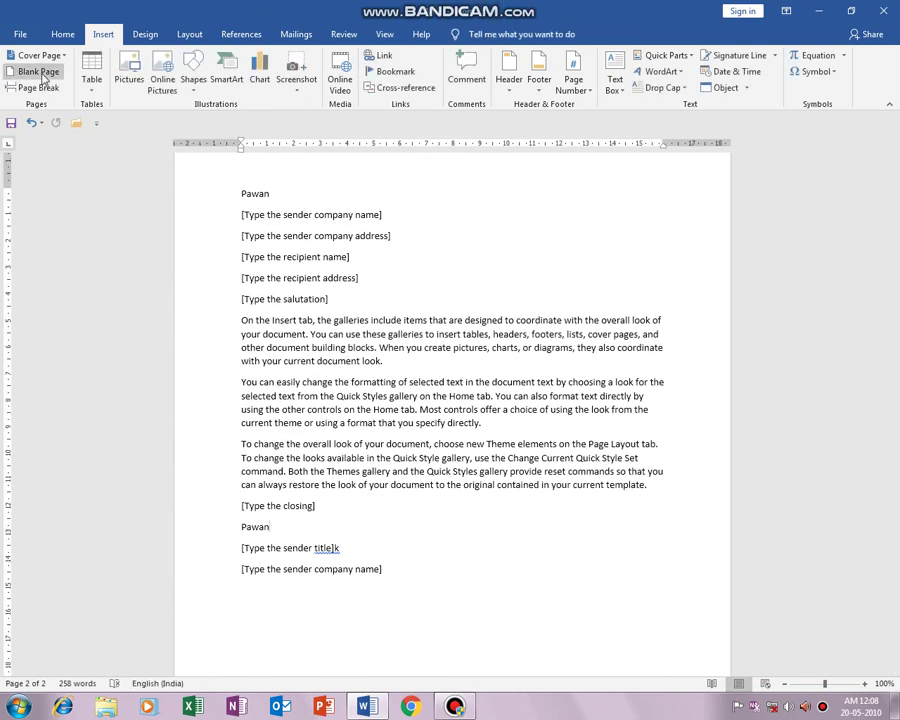
Add a blank page after the letter's last line.
click(436, 567)
click(40, 71)
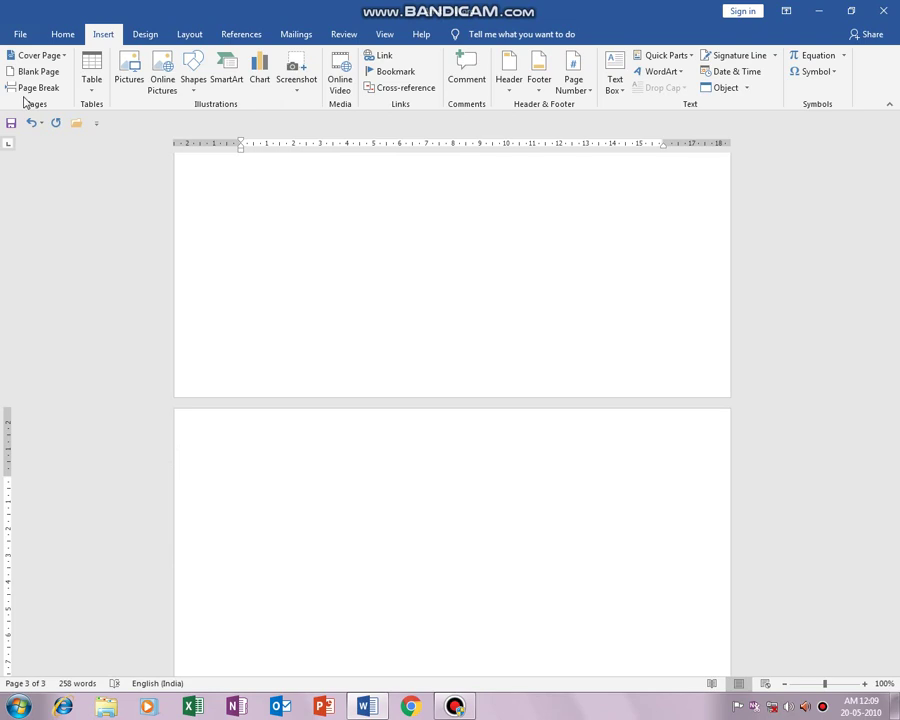
scroll(392, 340, up, 2)
scroll(389, 285, up, 2)
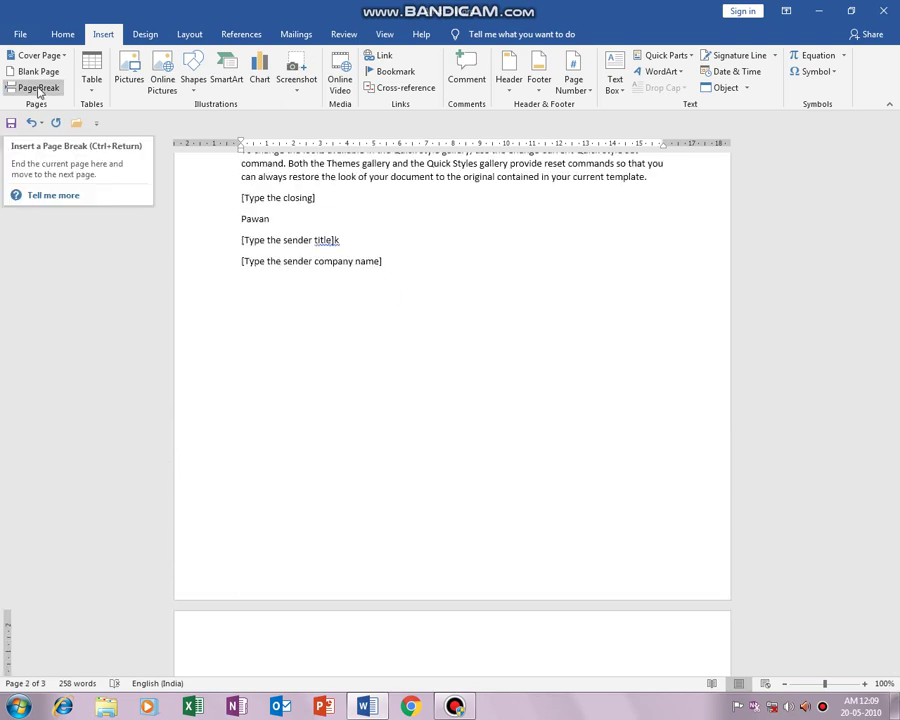
scroll(390, 278, up, 1)
click(388, 296)
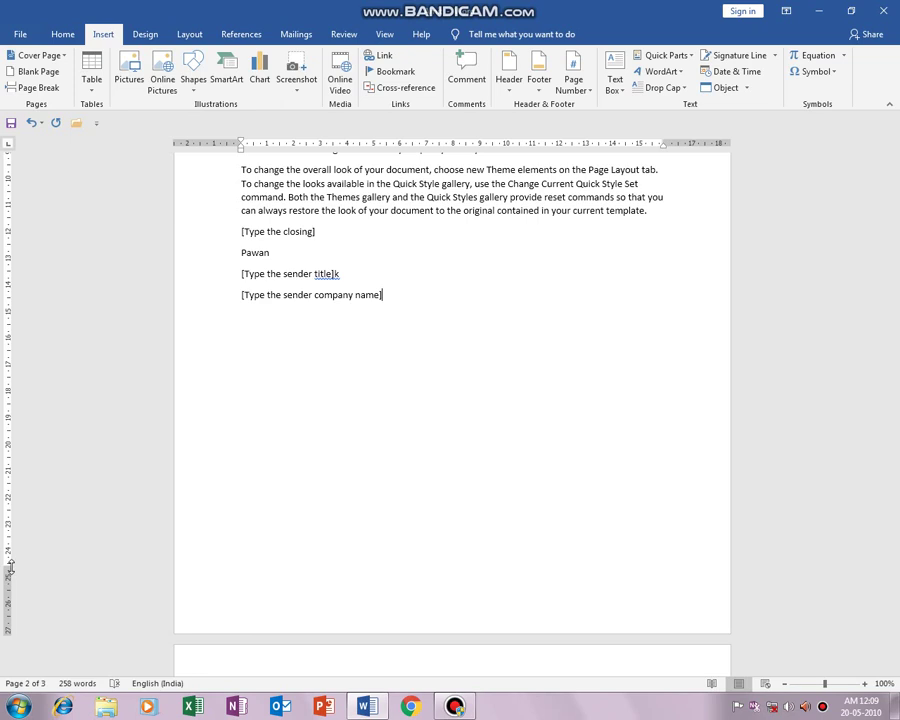
Insert a page break before 'To change the overall look' so the closing starts a new page.
scroll(213, 623, down, 1)
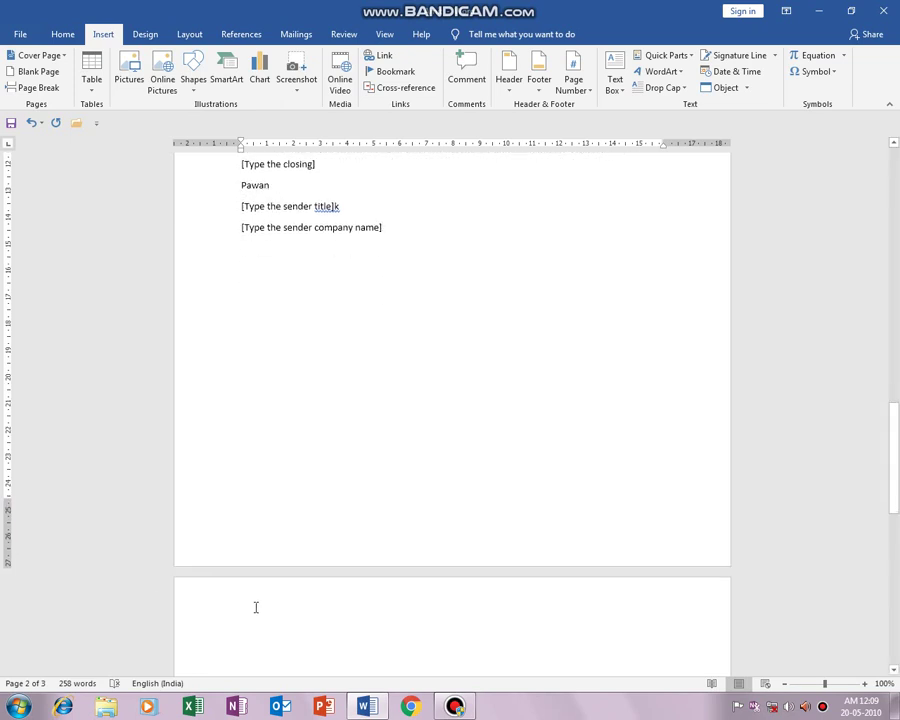
scroll(250, 178, up, 1)
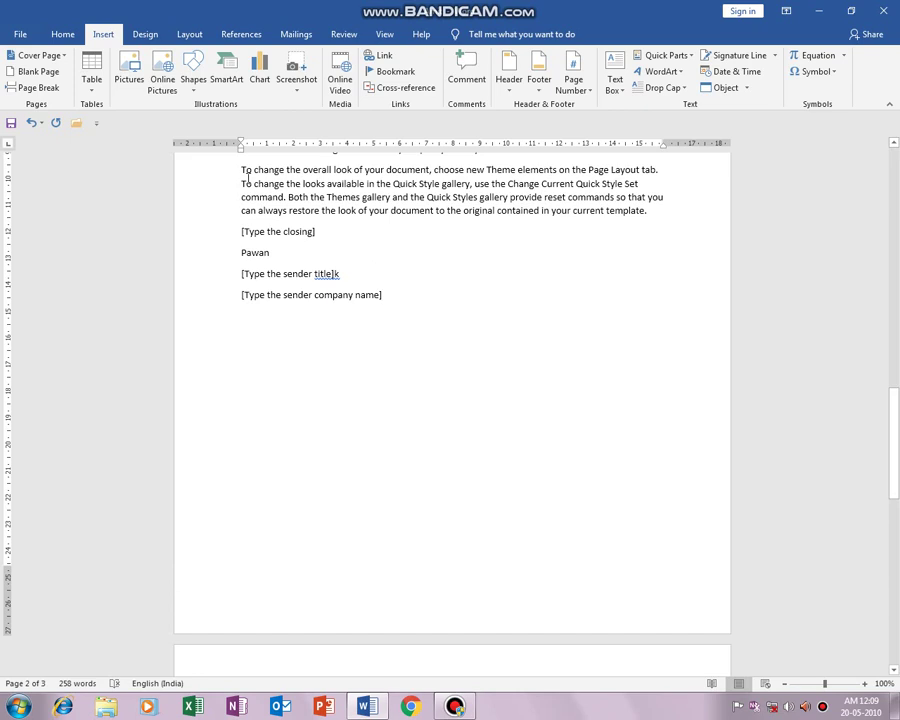
drag(242, 171, 418, 273)
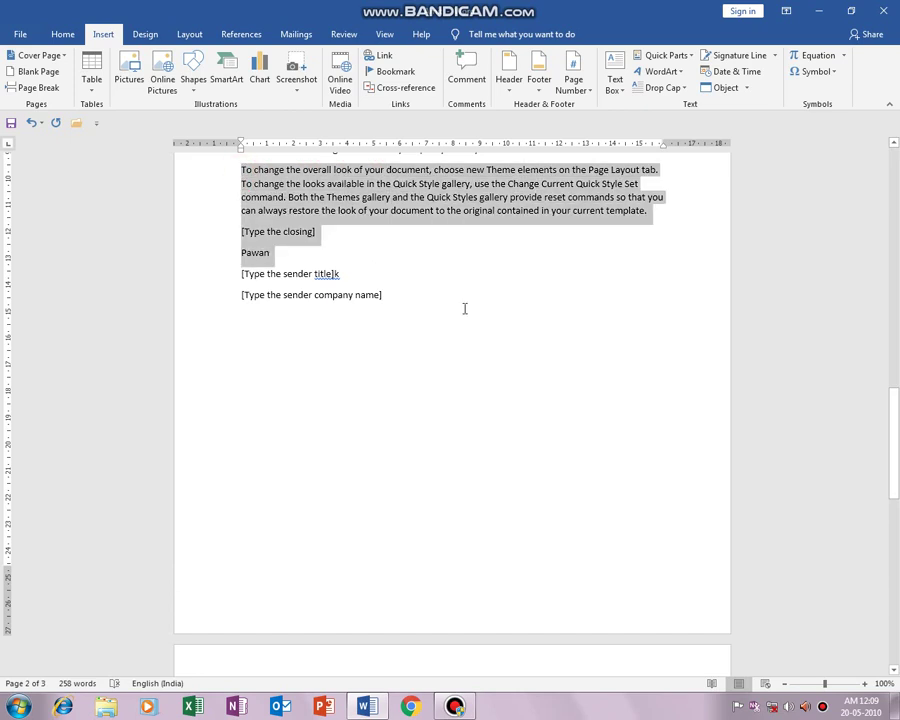
click(418, 273)
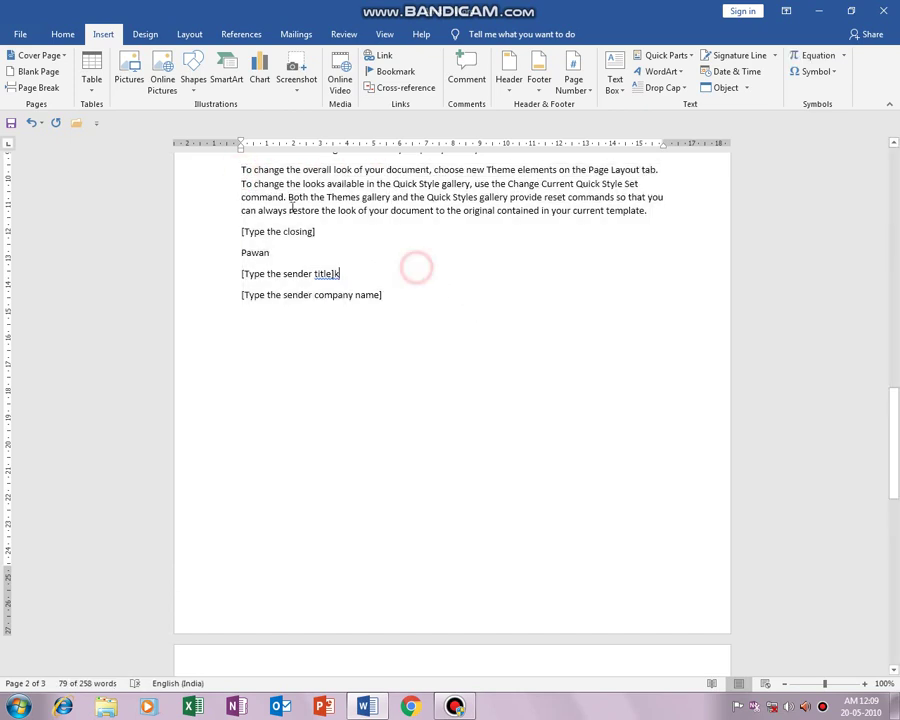
click(241, 167)
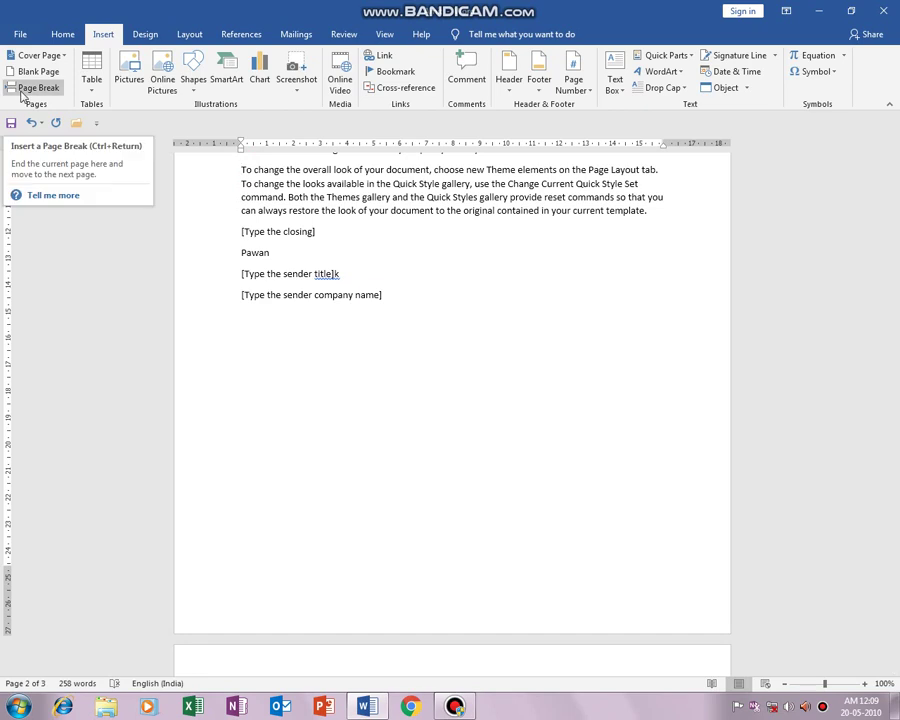
click(22, 90)
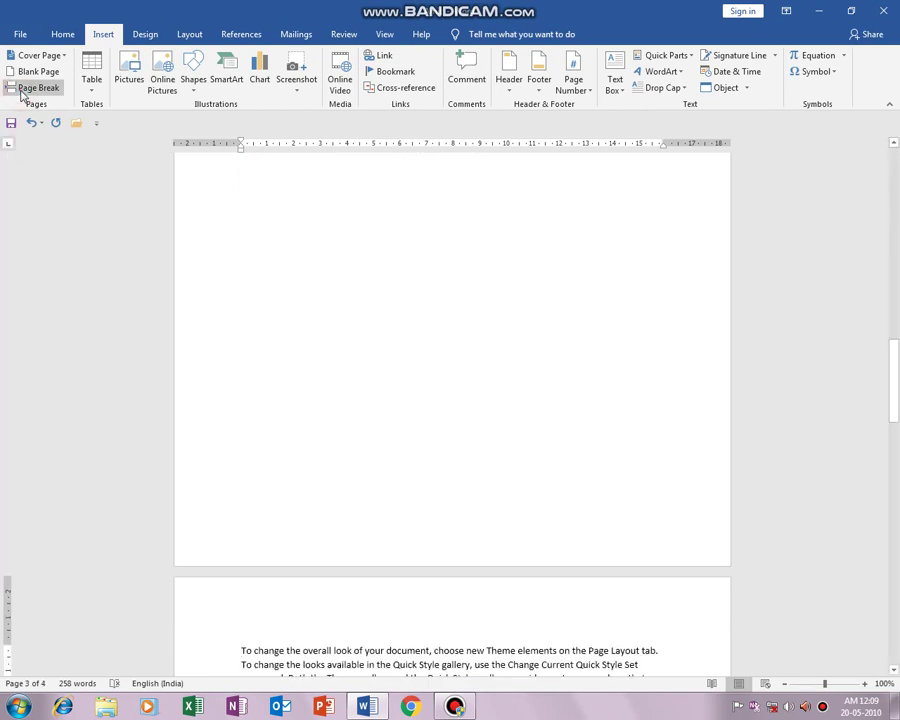
scroll(360, 490, down, 4)
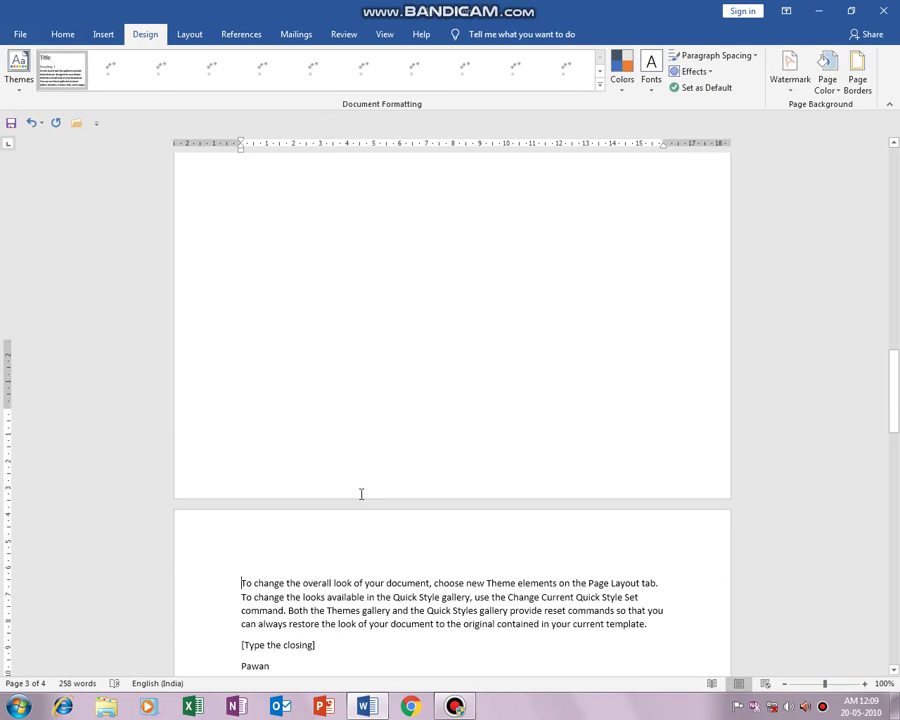
scroll(98, 94, up, 1)
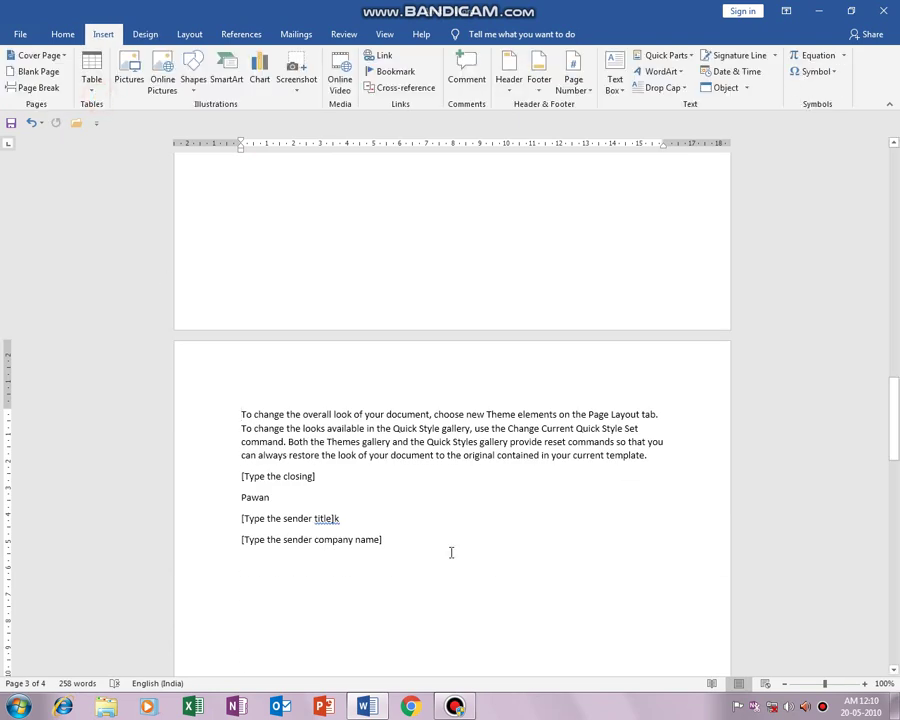
click(396, 542)
Insert a 7×6 table below the company name and type 'fkdjfgls' and 'rhfnhkf' into its first cells.
click(92, 87)
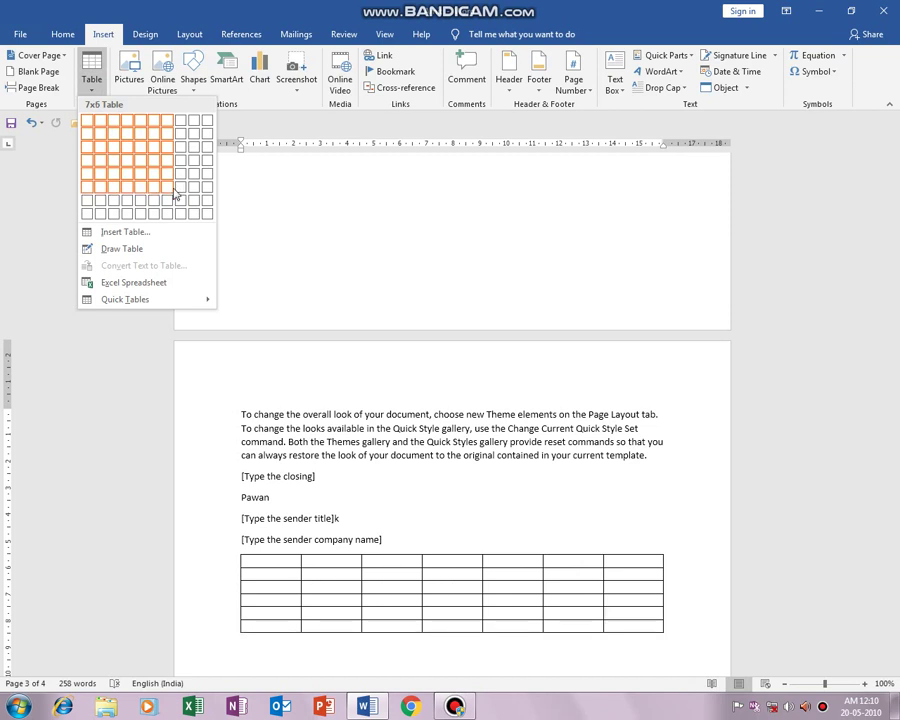
click(167, 190)
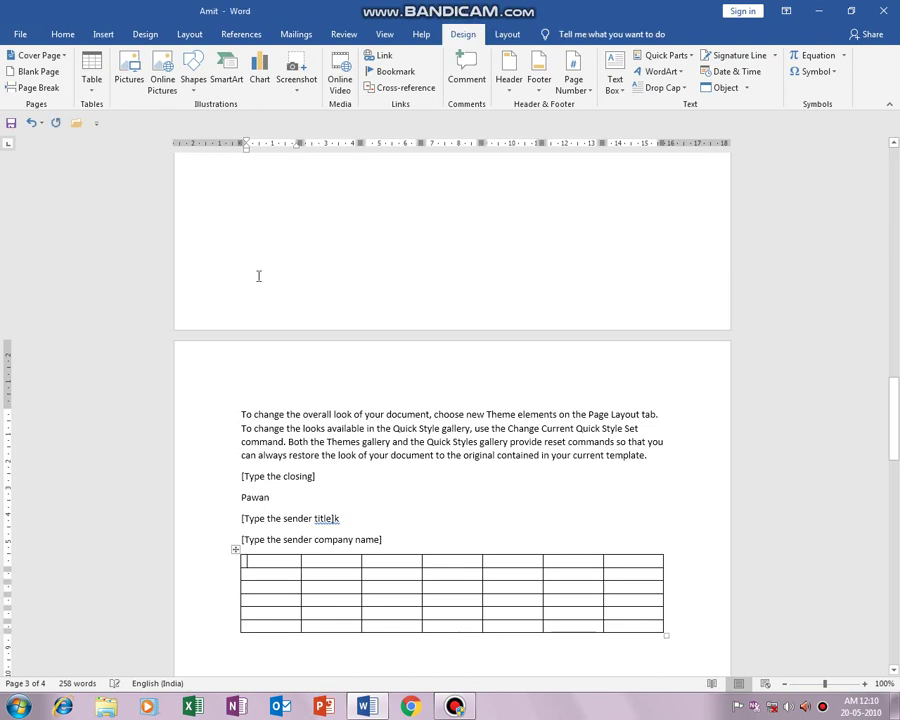
scroll(257, 275, down, 3)
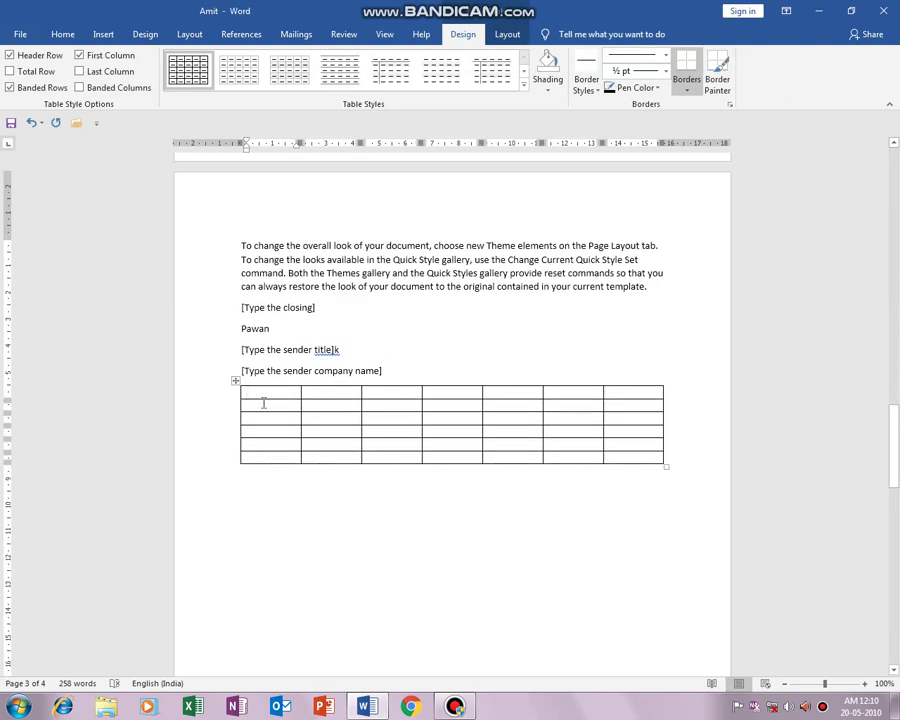
text(fkdjfgls)
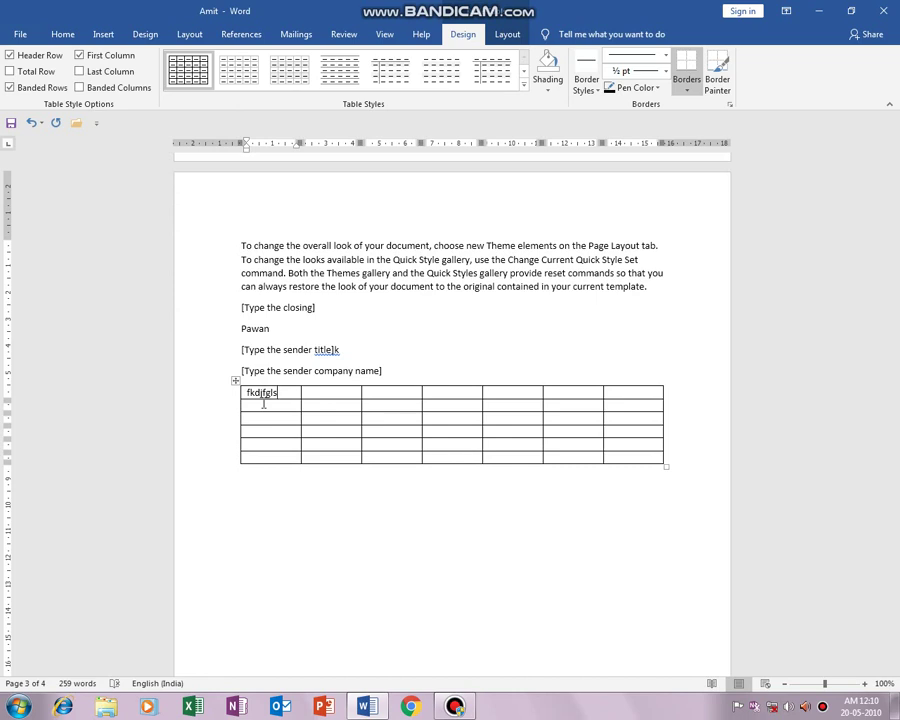
key(Tab)
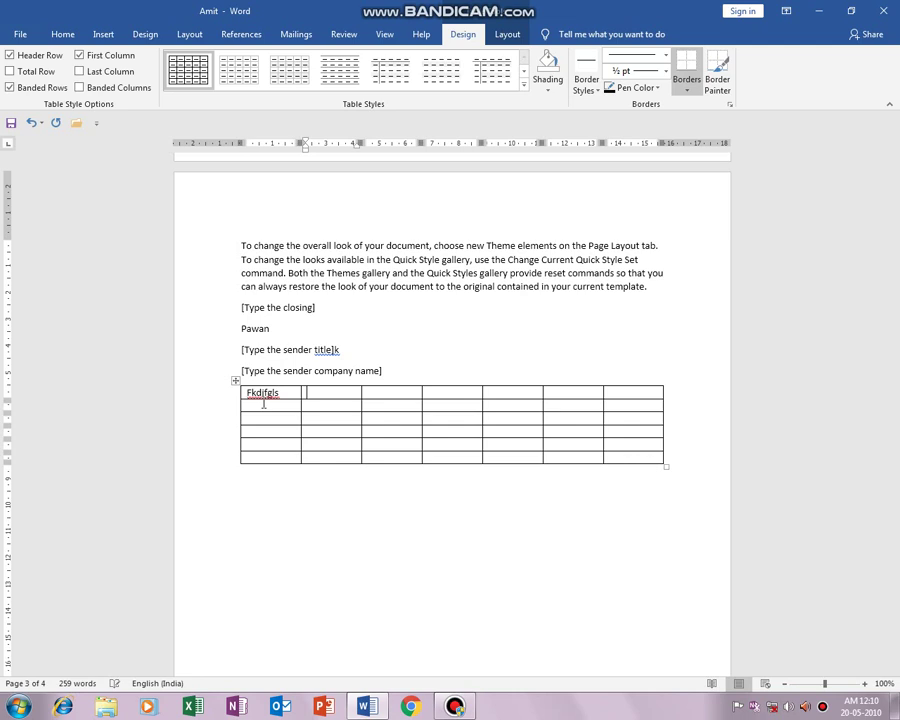
text(rhfnhkf)
key(Tab)
text(klf)
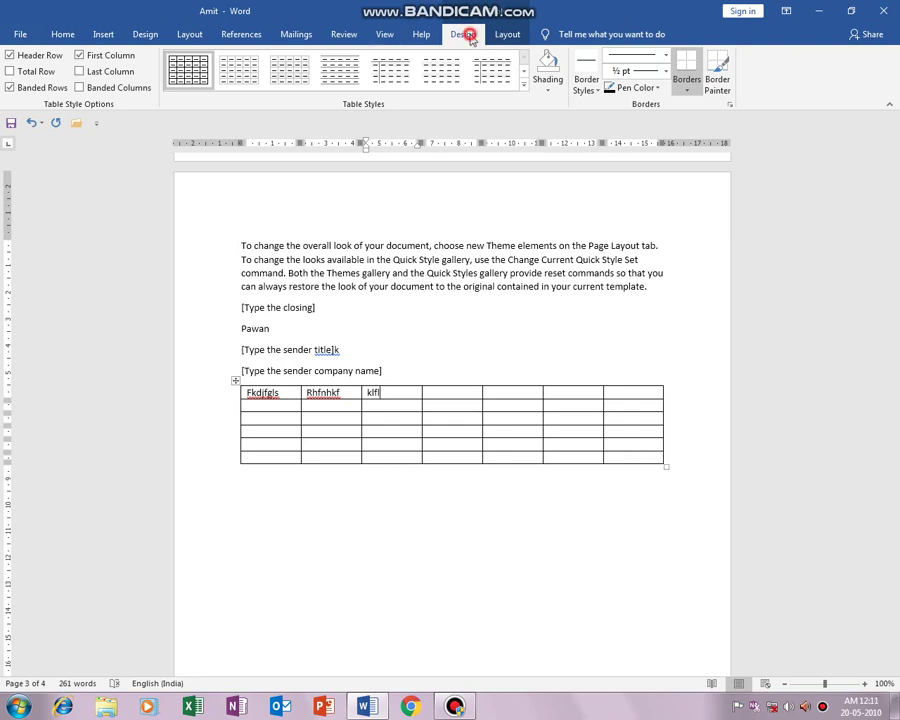
Compare the Table Layout and Table Design options, then expand the table styles gallery.
click(510, 36)
click(470, 36)
click(510, 35)
click(466, 38)
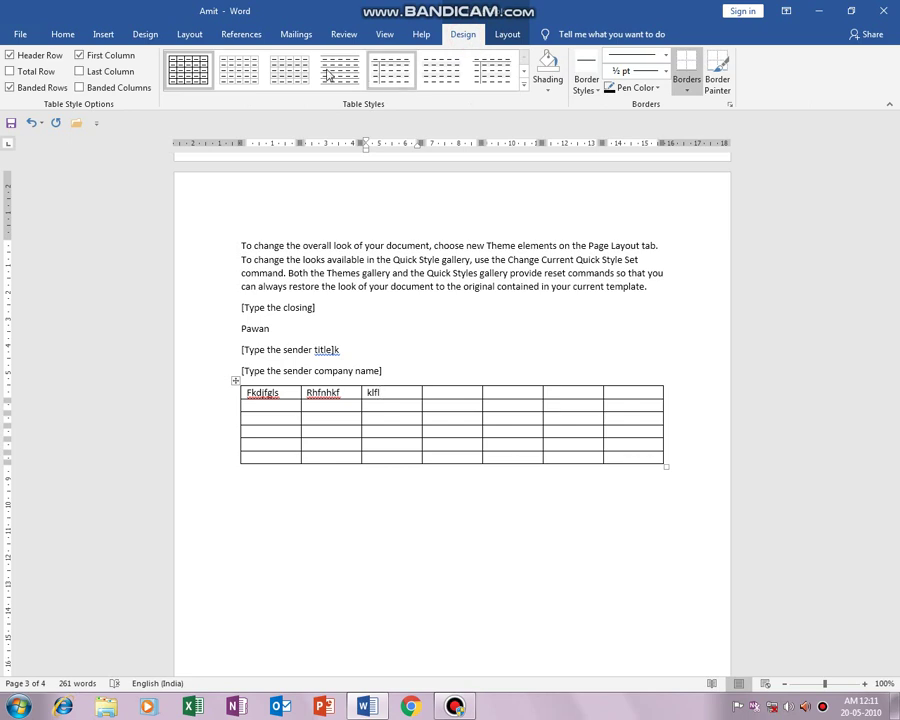
click(524, 85)
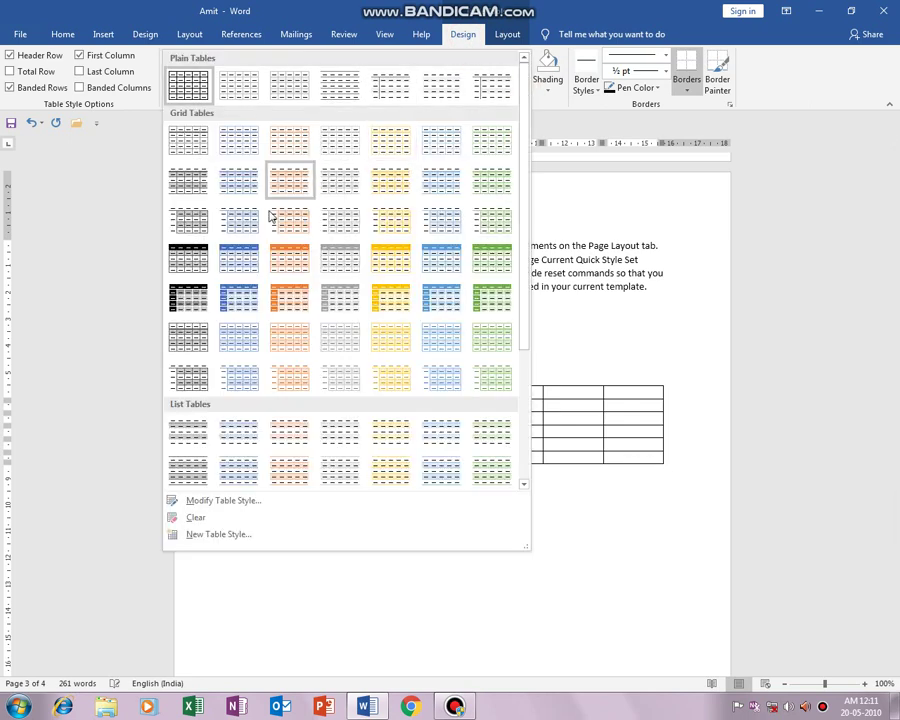
Apply the yellow Grid Table style, leaving last column, total row and banded columns off.
click(390, 296)
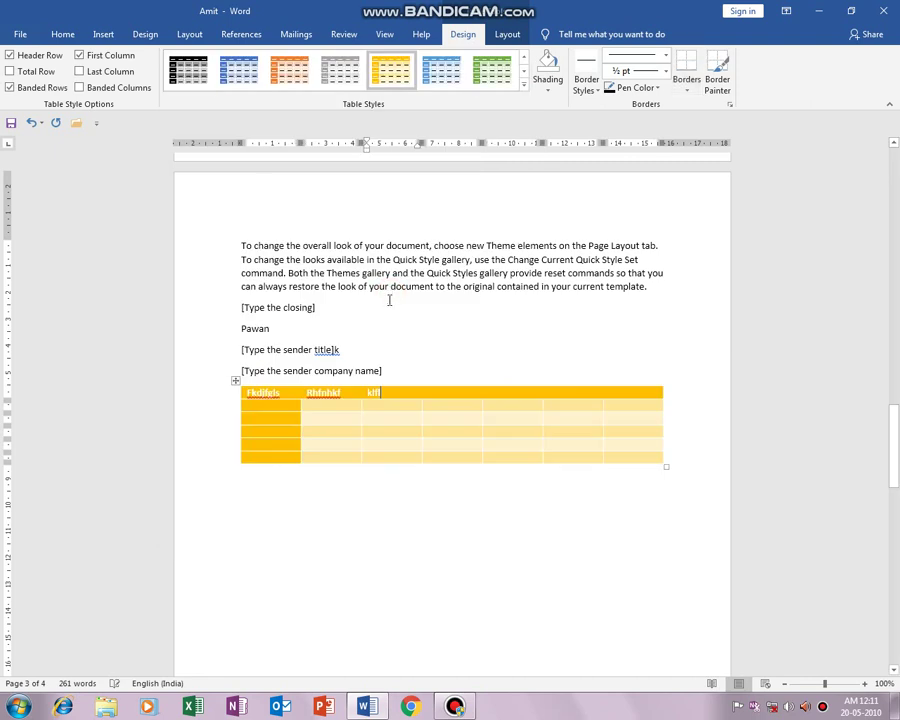
click(79, 71)
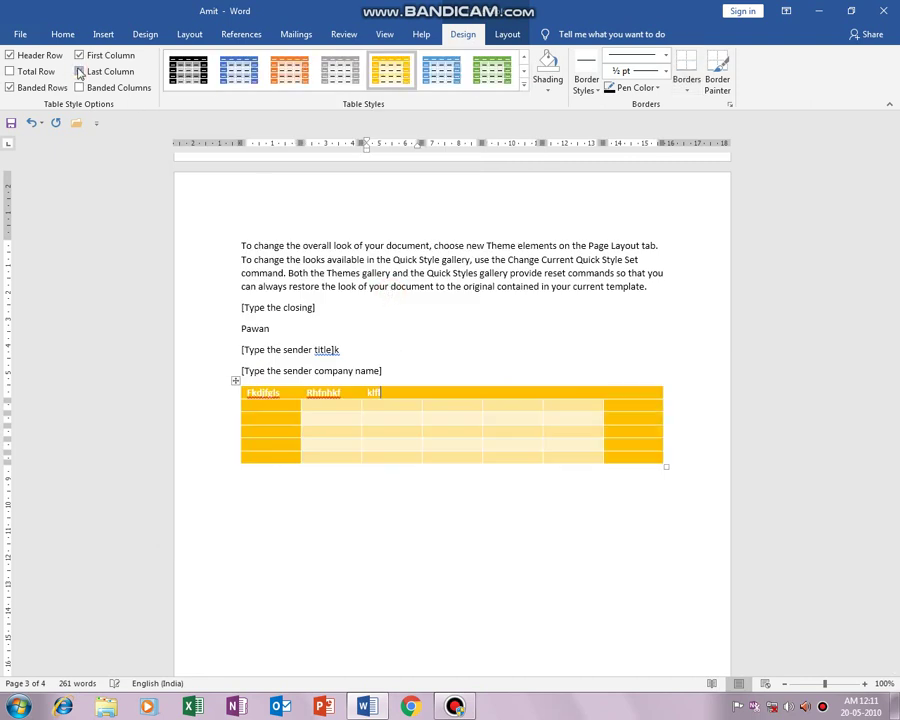
click(10, 71)
click(80, 87)
click(79, 71)
click(79, 87)
click(10, 71)
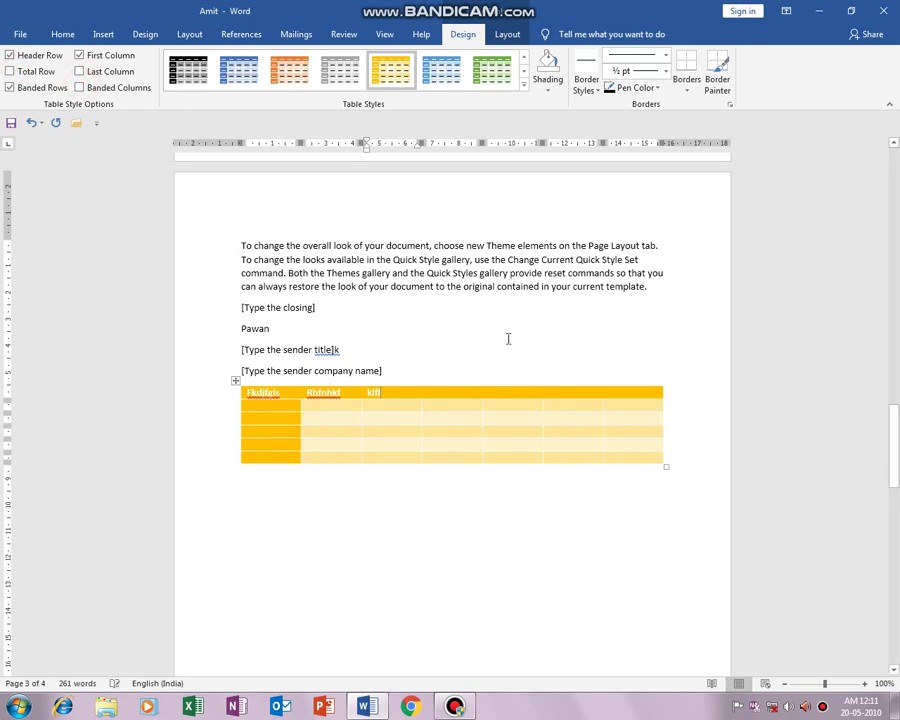
click(398, 362)
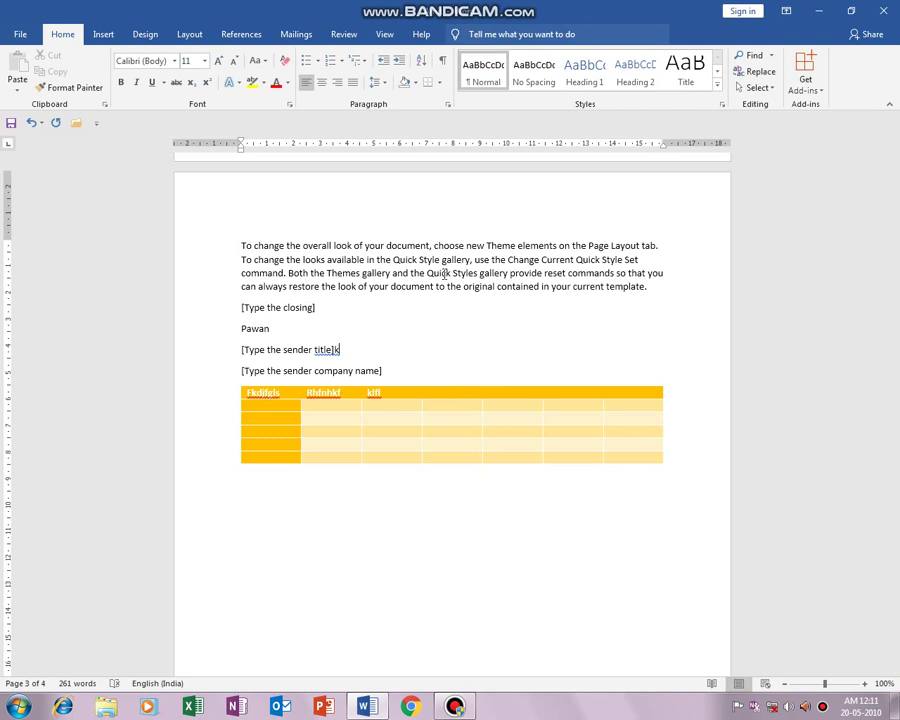
click(391, 392)
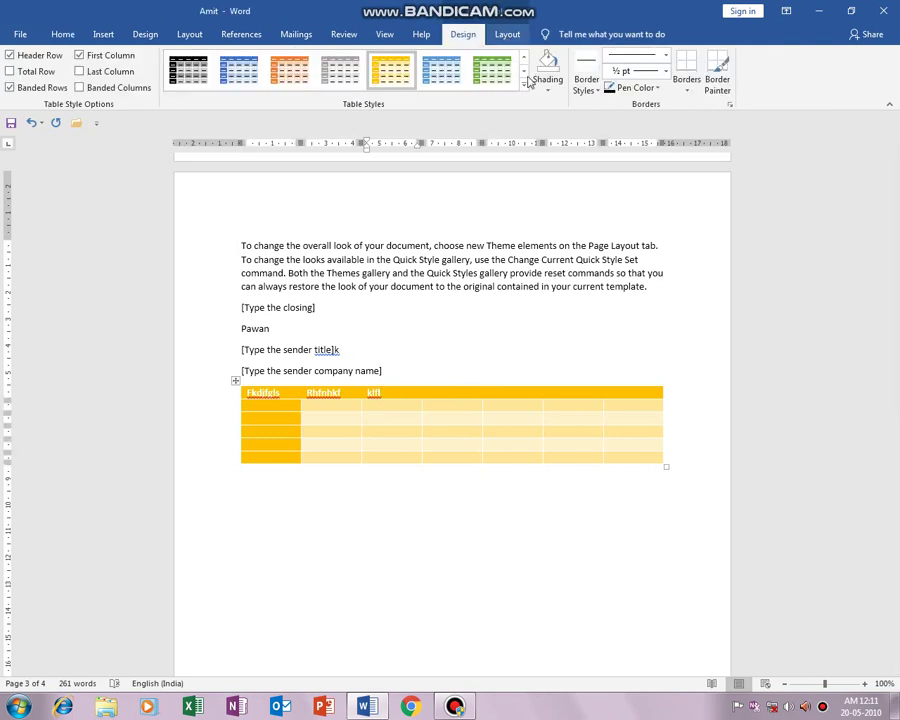
click(551, 89)
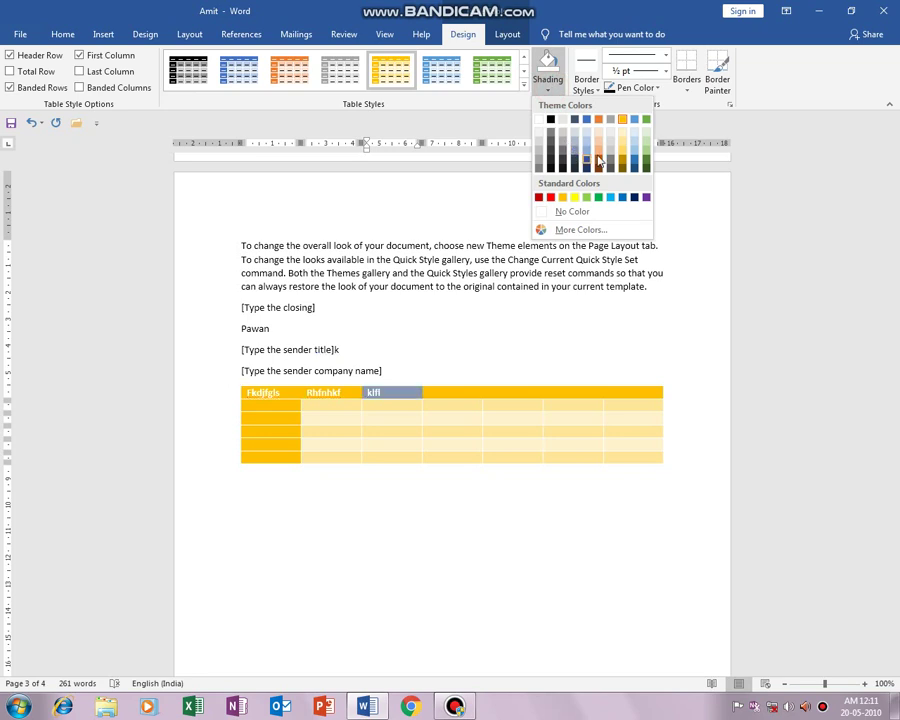
Give the third header cell a dark gold shading from the Shading palette.
click(622, 161)
click(648, 90)
click(594, 92)
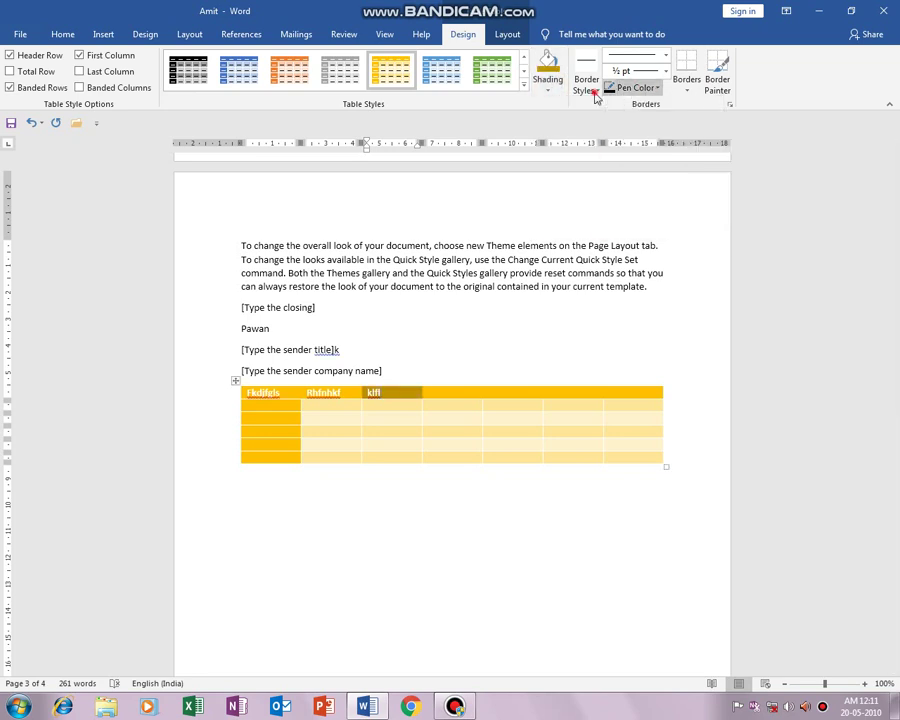
click(594, 92)
click(427, 199)
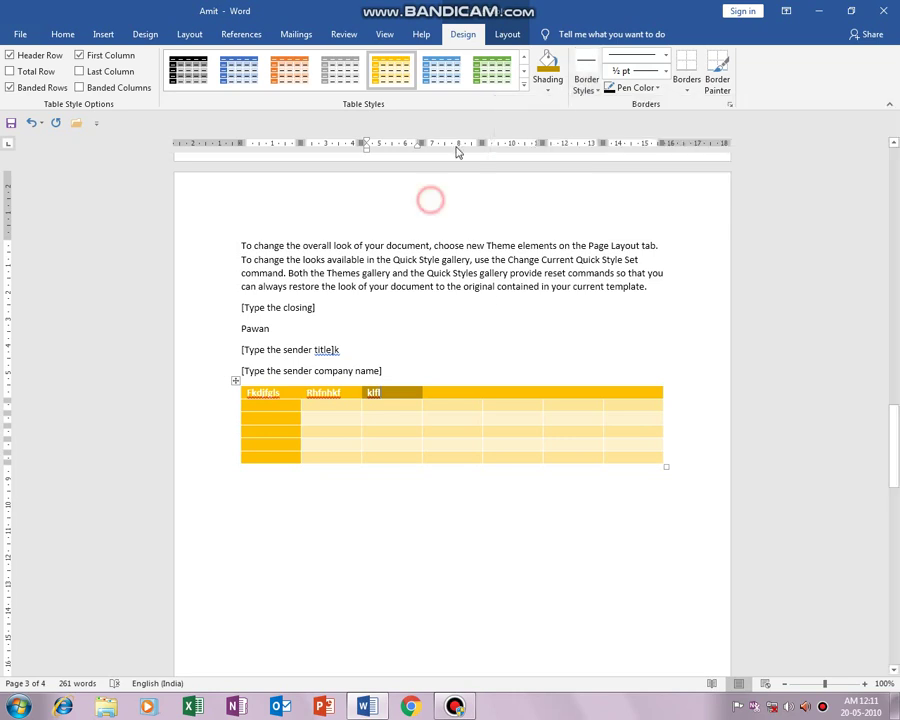
click(503, 42)
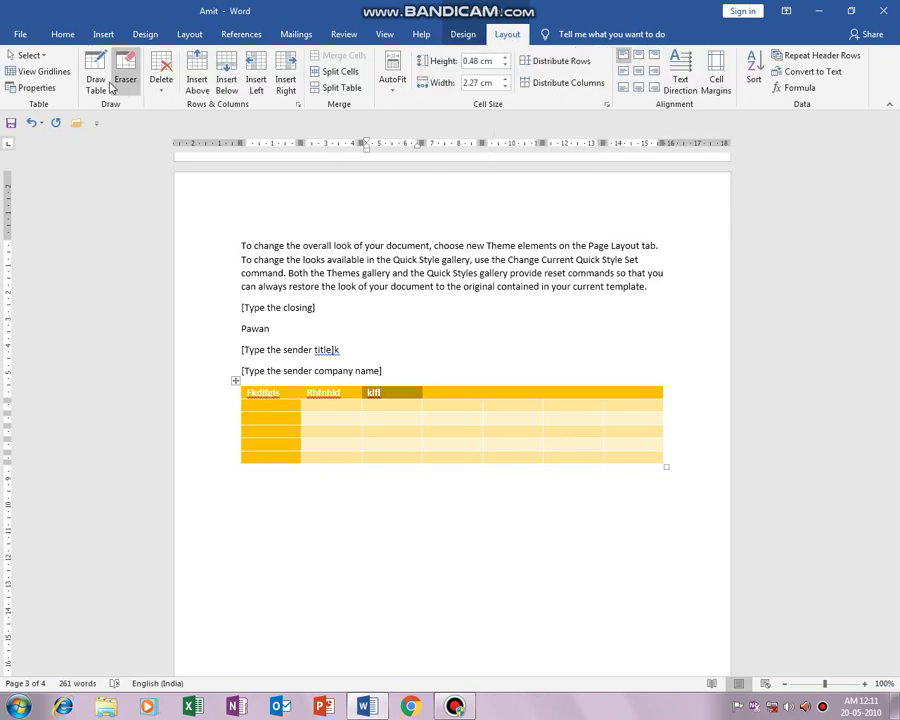
Delete the table's third column and top row, then delete the entire table.
click(162, 90)
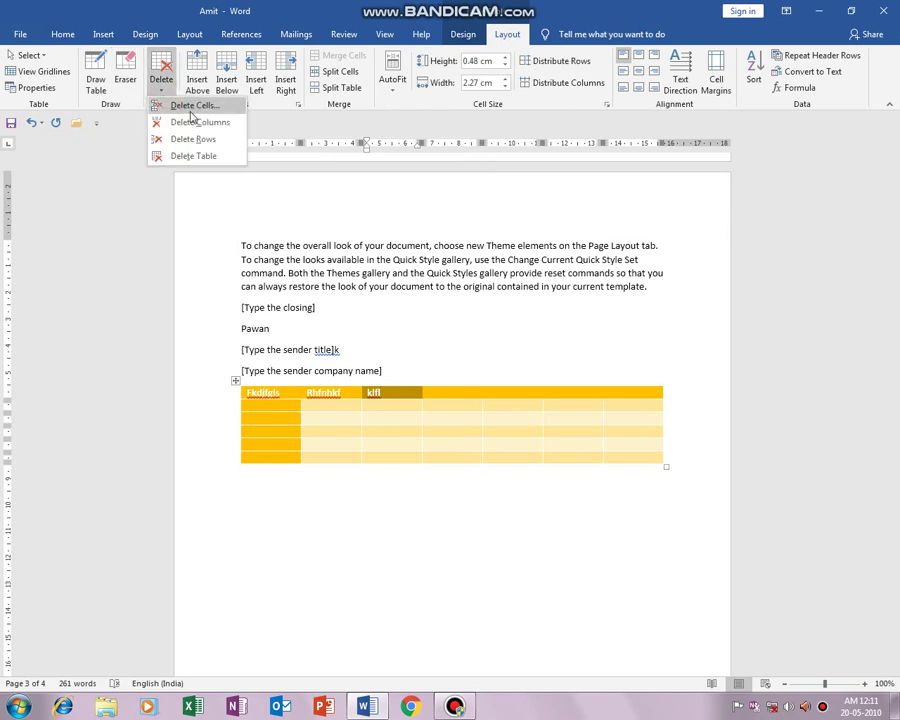
click(200, 124)
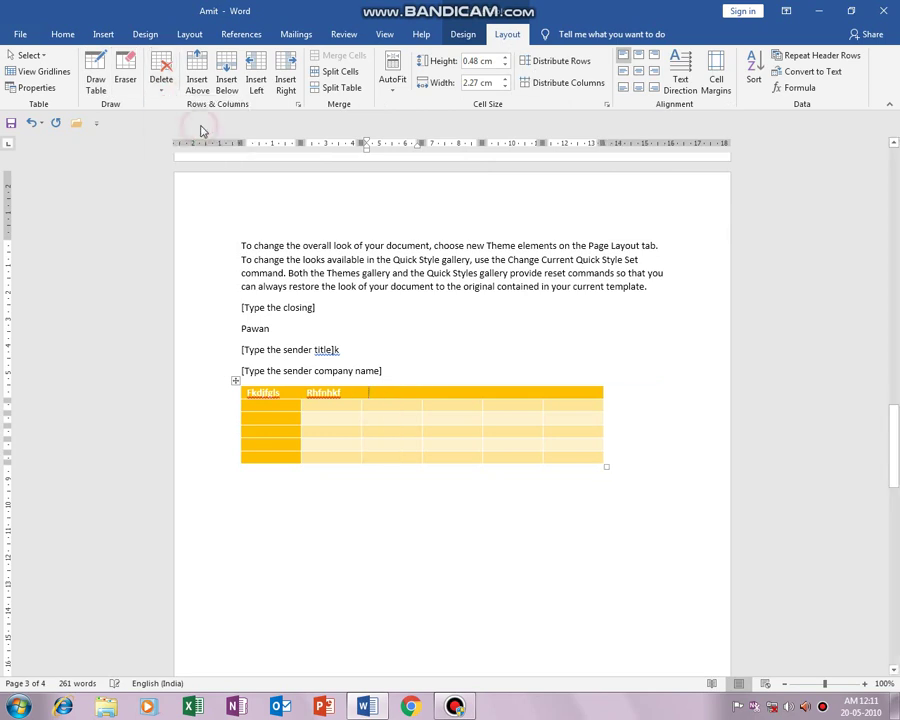
click(163, 88)
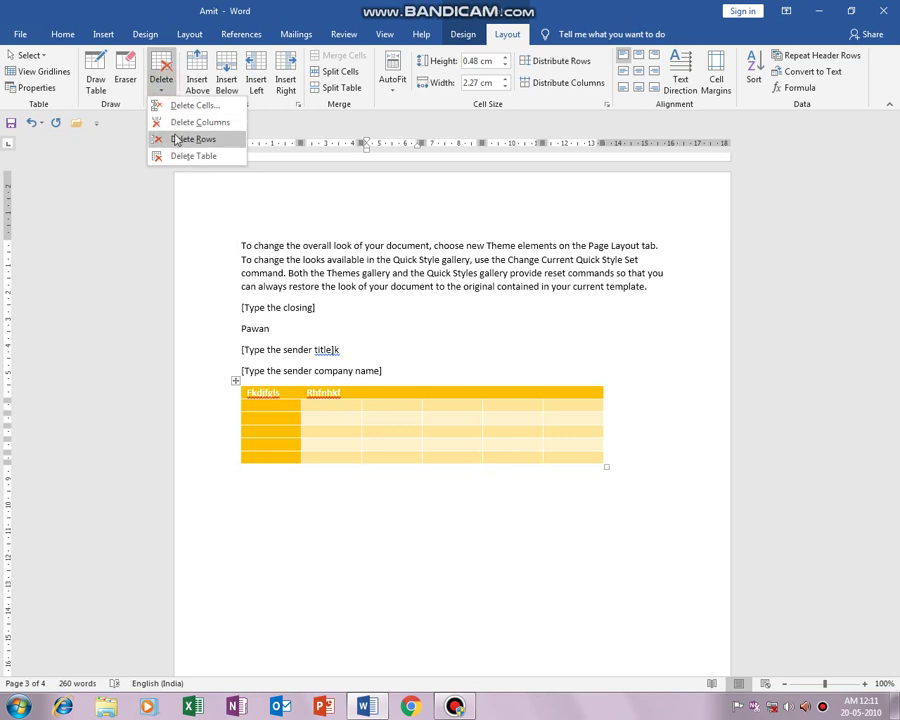
click(177, 140)
click(161, 88)
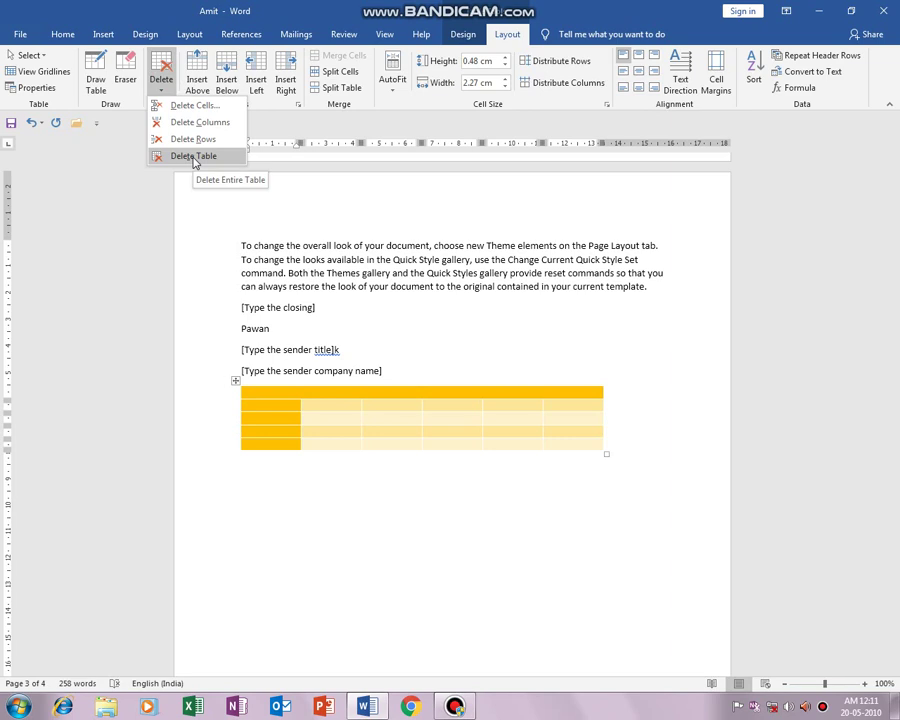
click(194, 157)
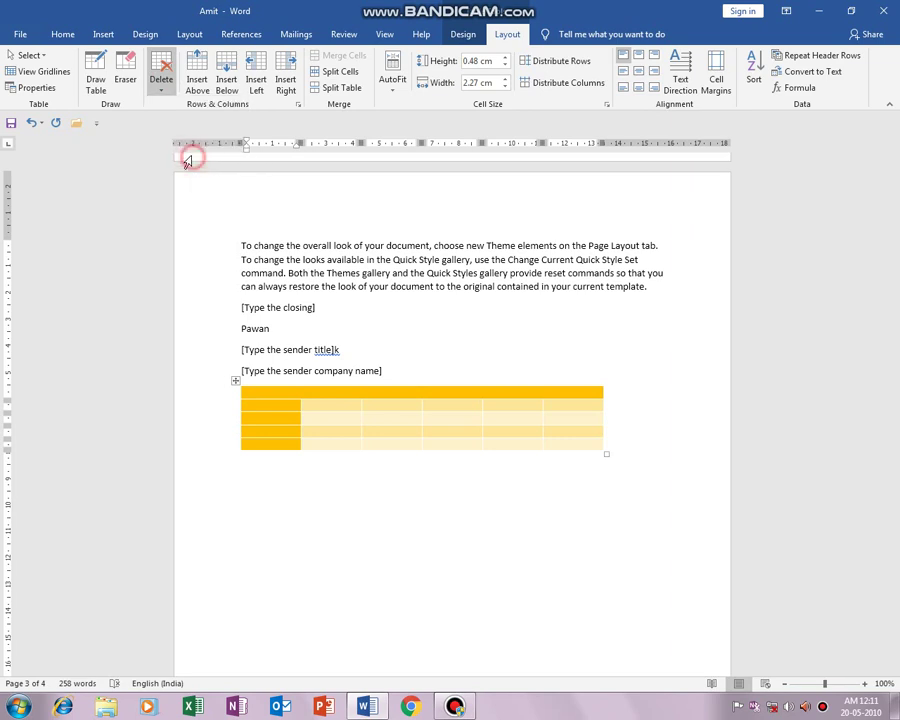
Insert a 10-column, 5-row table below the company name via the Insert Table dialog.
click(102, 36)
click(92, 74)
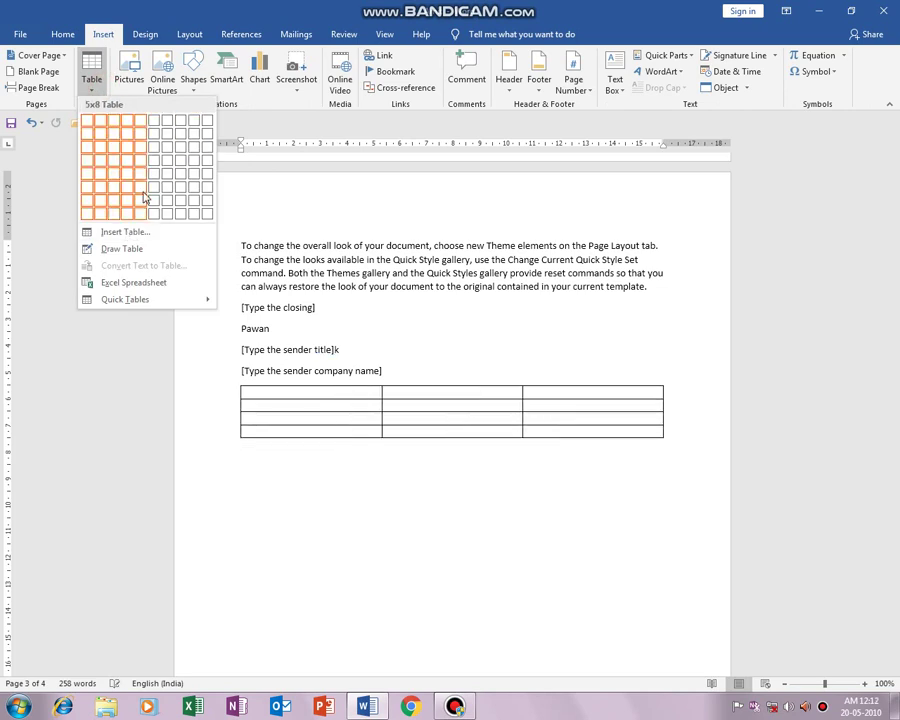
click(165, 236)
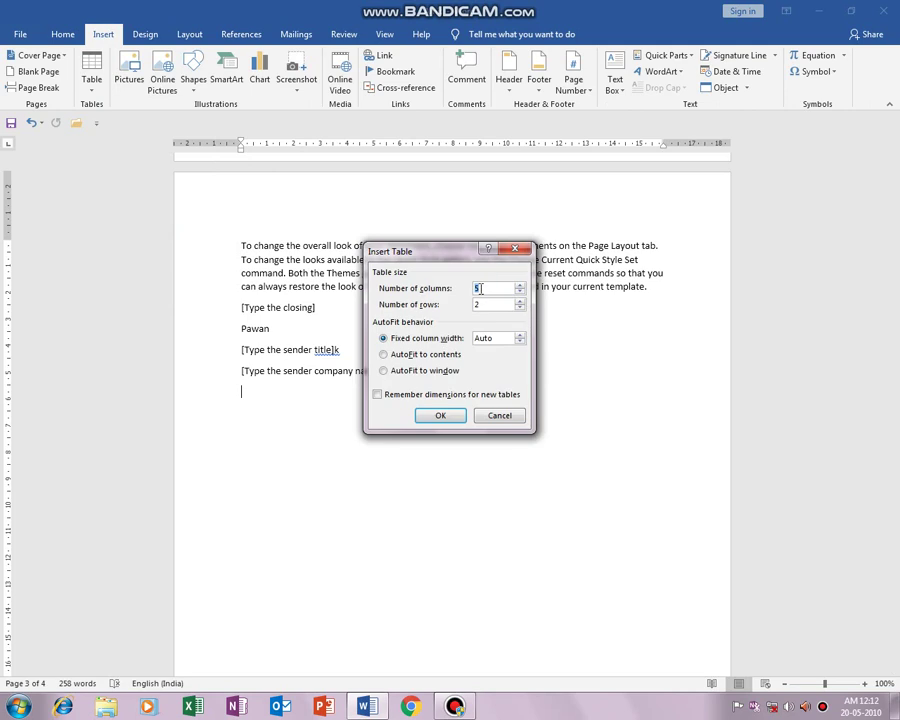
click(483, 288)
click(486, 304)
key(BackSpace)
text(10)
click(500, 304)
key(BackSpace)
text(5)
click(451, 423)
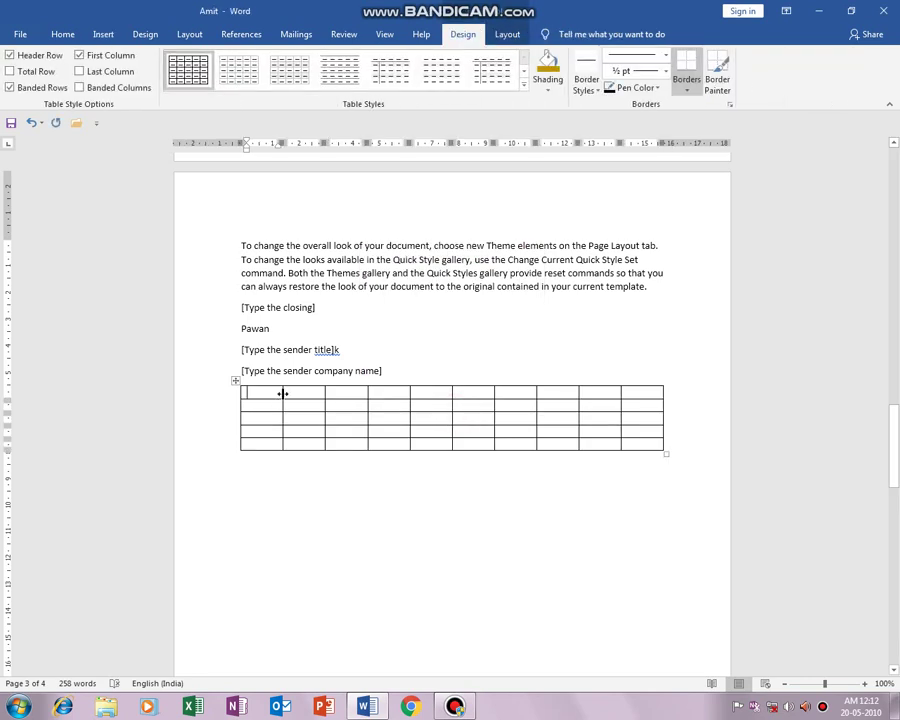
Fill the table's first three header cells with 'Hfhhgsa', 'Sub' and 'Time'.
text(Hfhhgs)
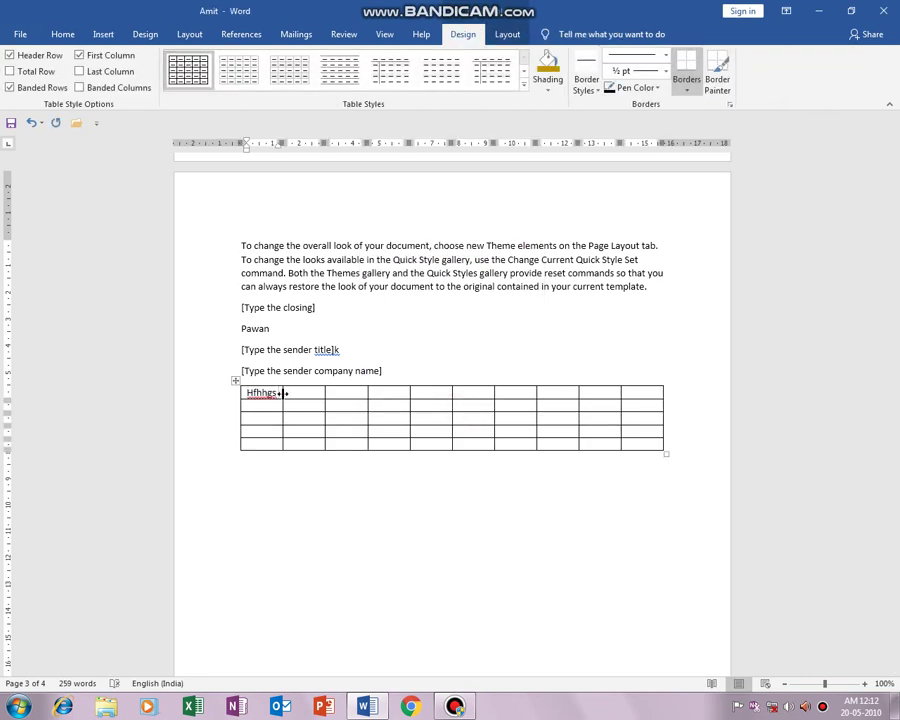
text(ane)
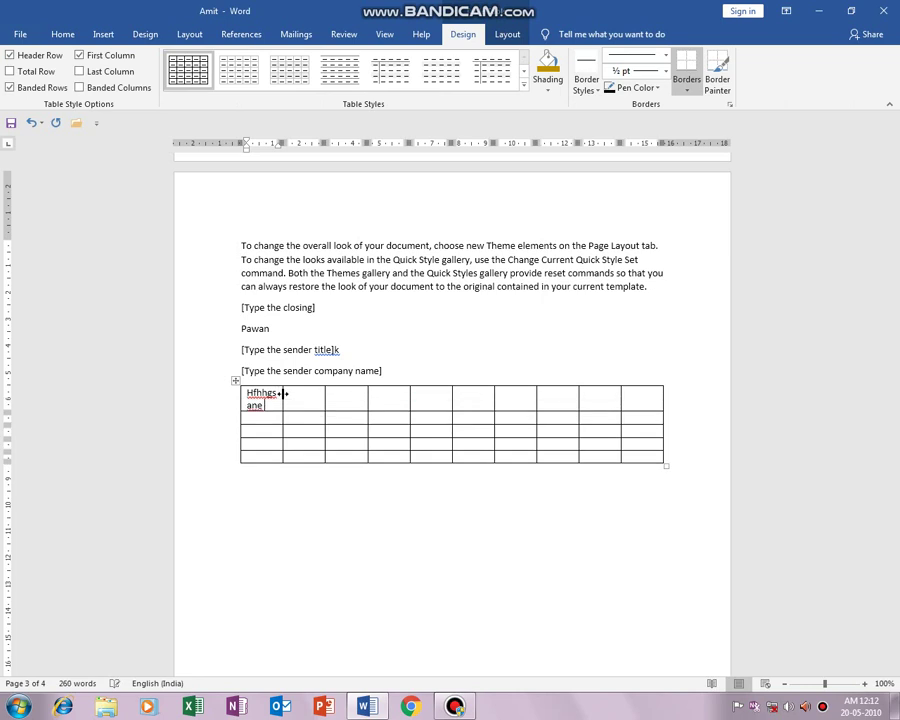
key(Tab)
key(Tab)
text(Time)
key(Tab)
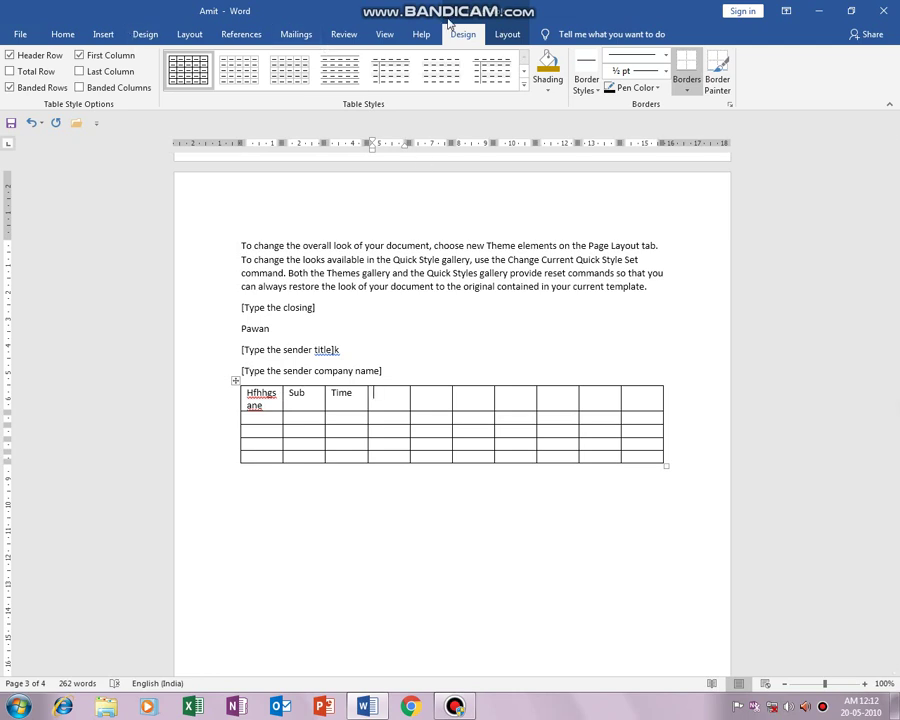
click(506, 35)
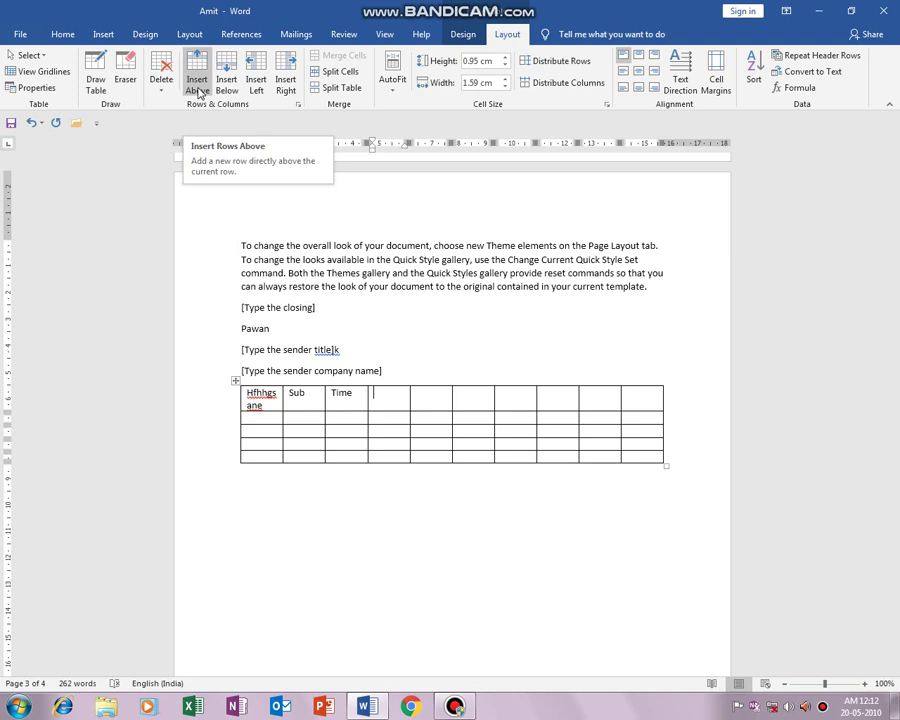
Insert rows above and below and extra left and right columns, then split the table in two.
click(199, 85)
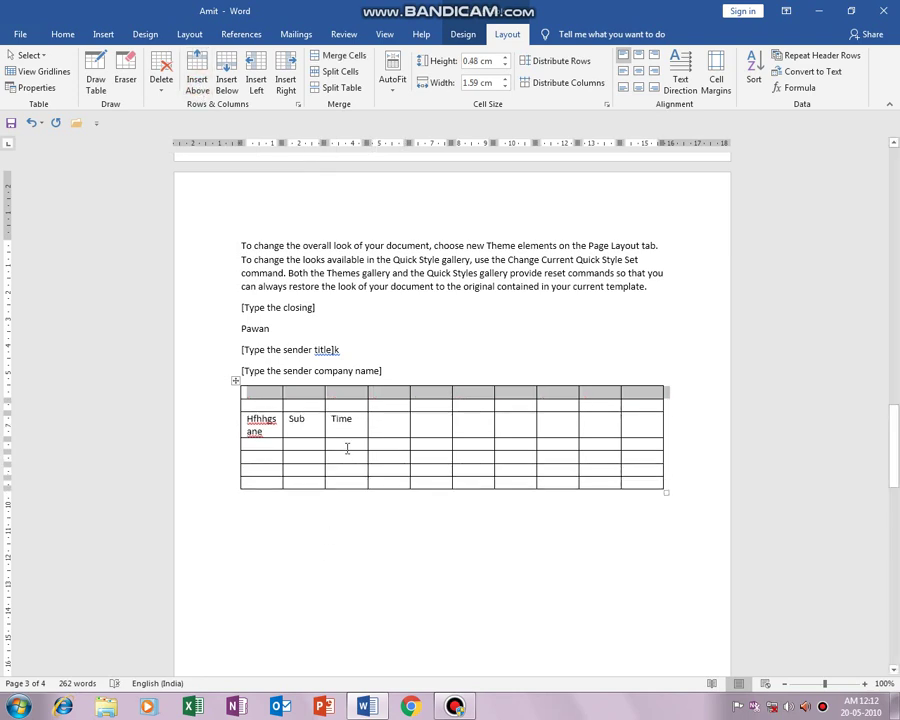
click(359, 481)
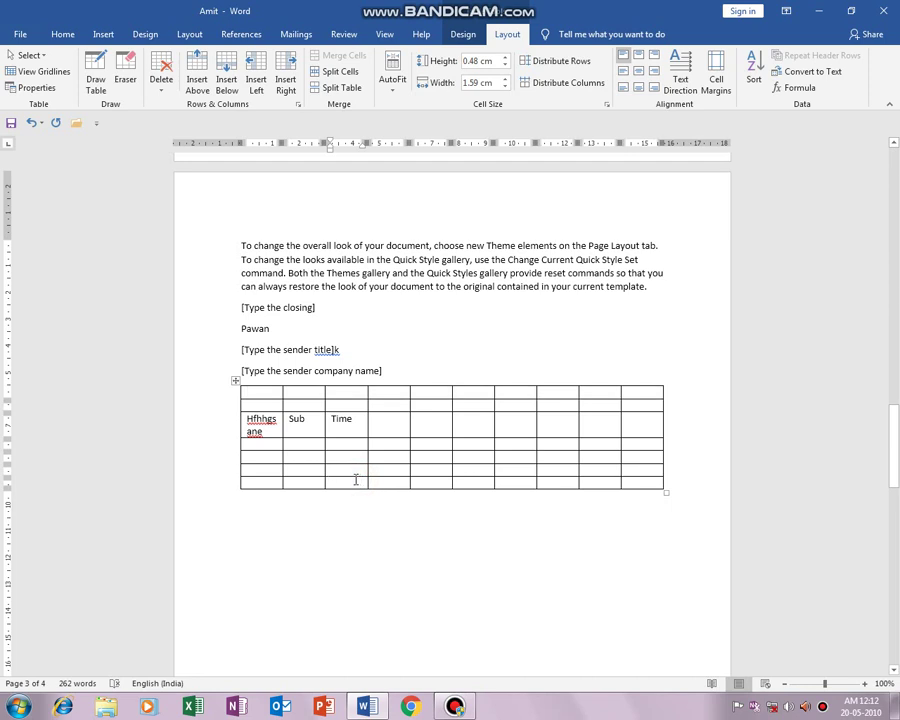
click(227, 86)
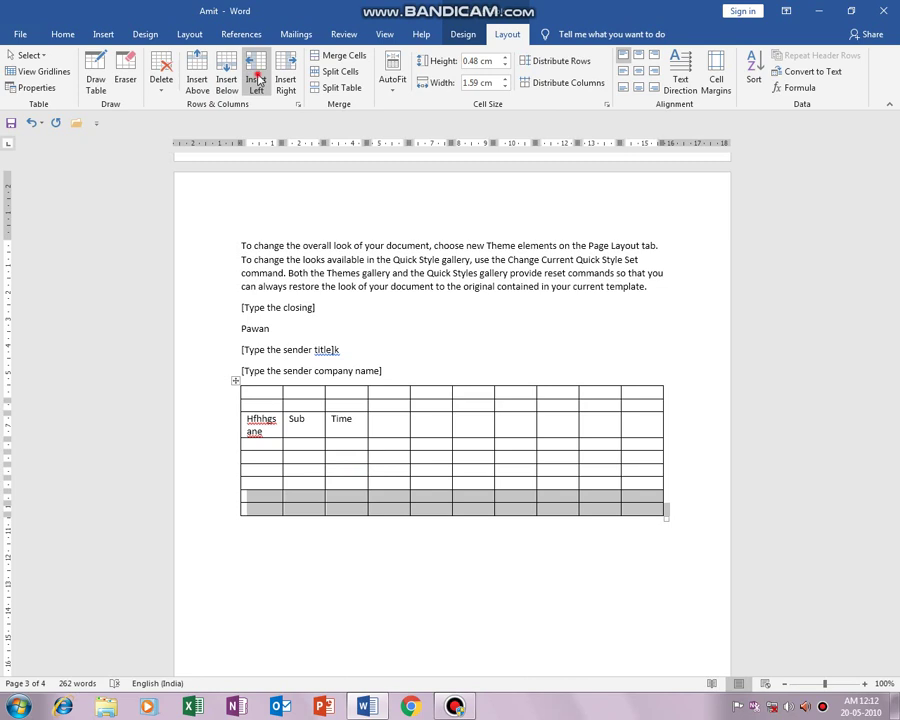
click(256, 84)
click(287, 80)
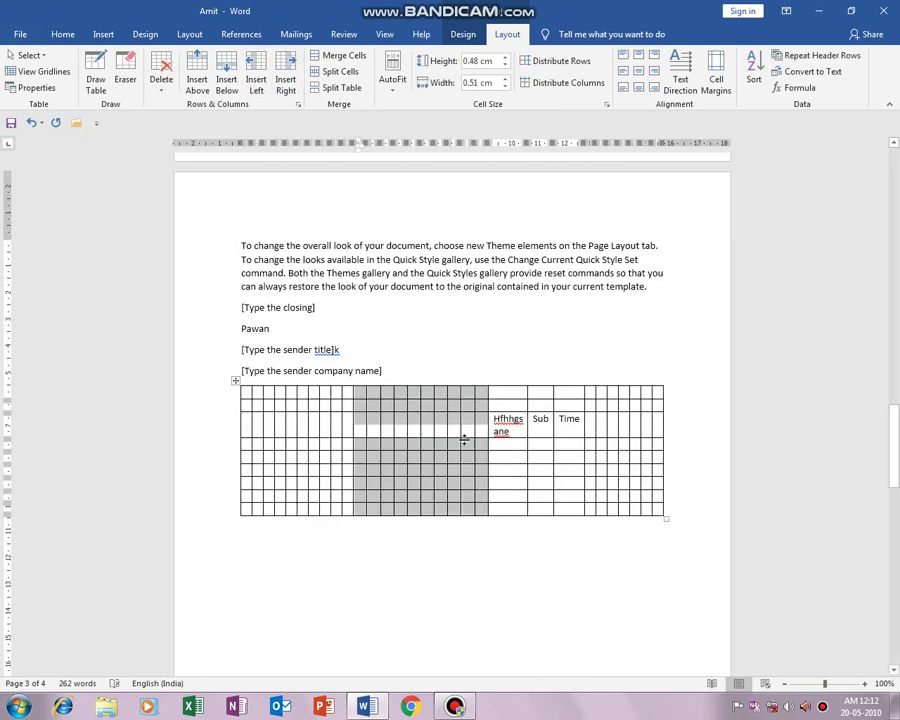
click(457, 430)
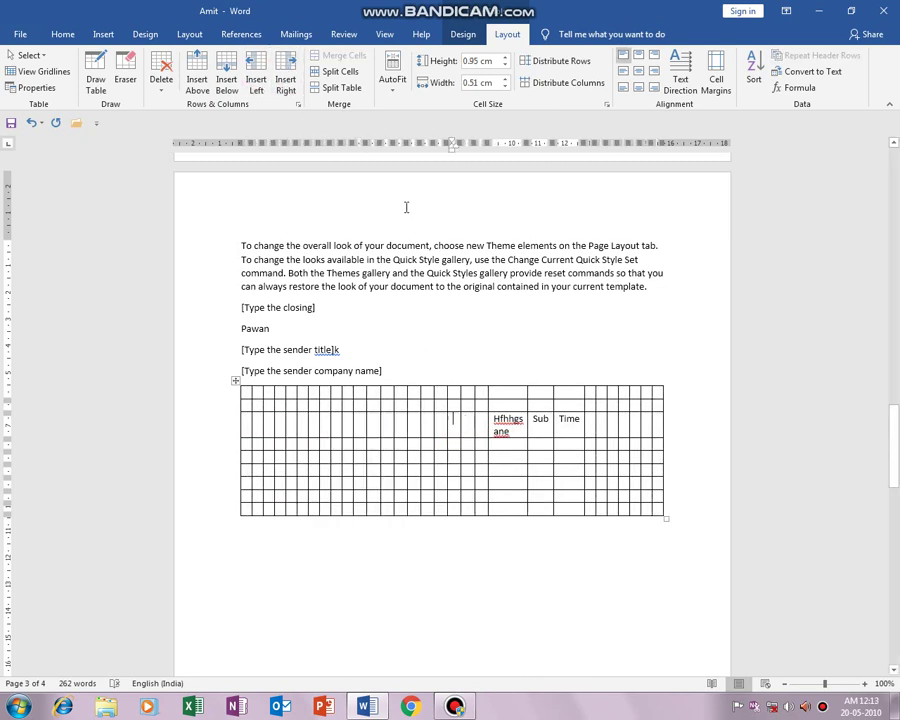
click(337, 89)
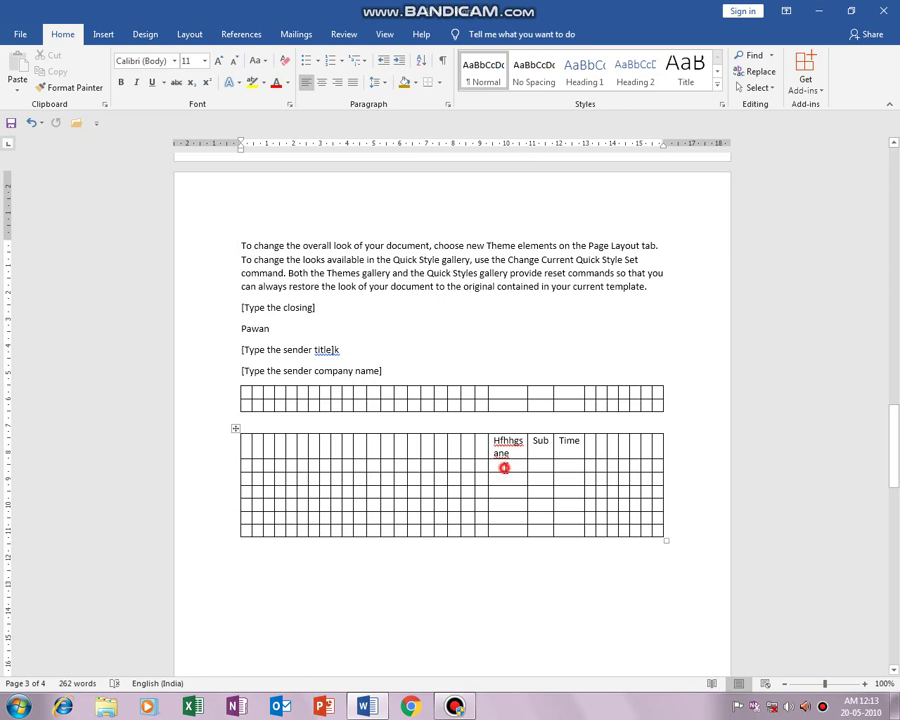
Split the cell below 'Hfhhgs ane' into two columns and type 'sdf' in its right half.
click(504, 467)
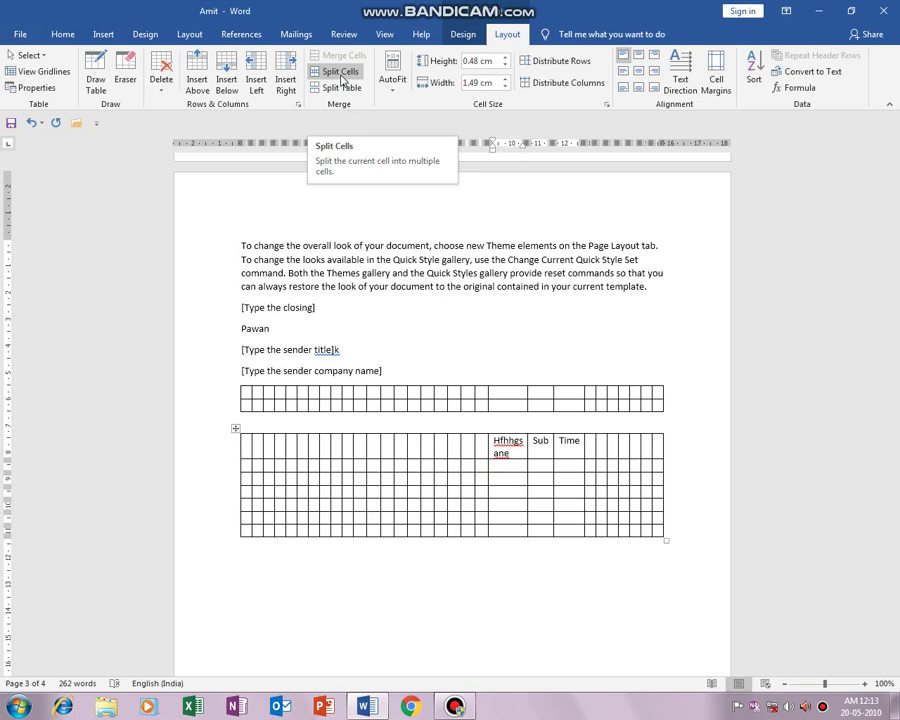
click(340, 72)
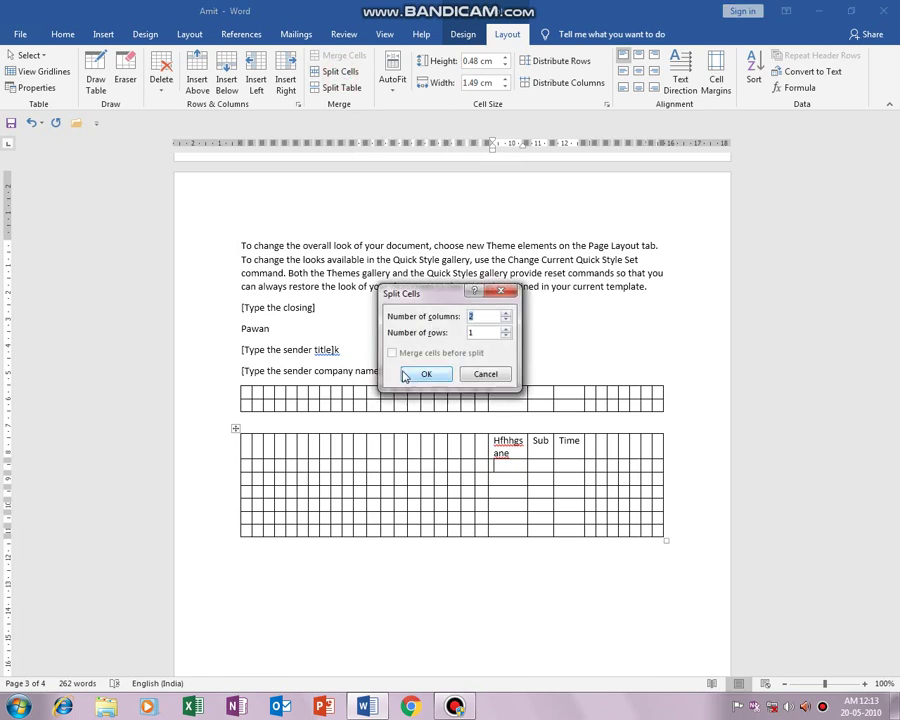
click(410, 374)
click(503, 467)
click(509, 466)
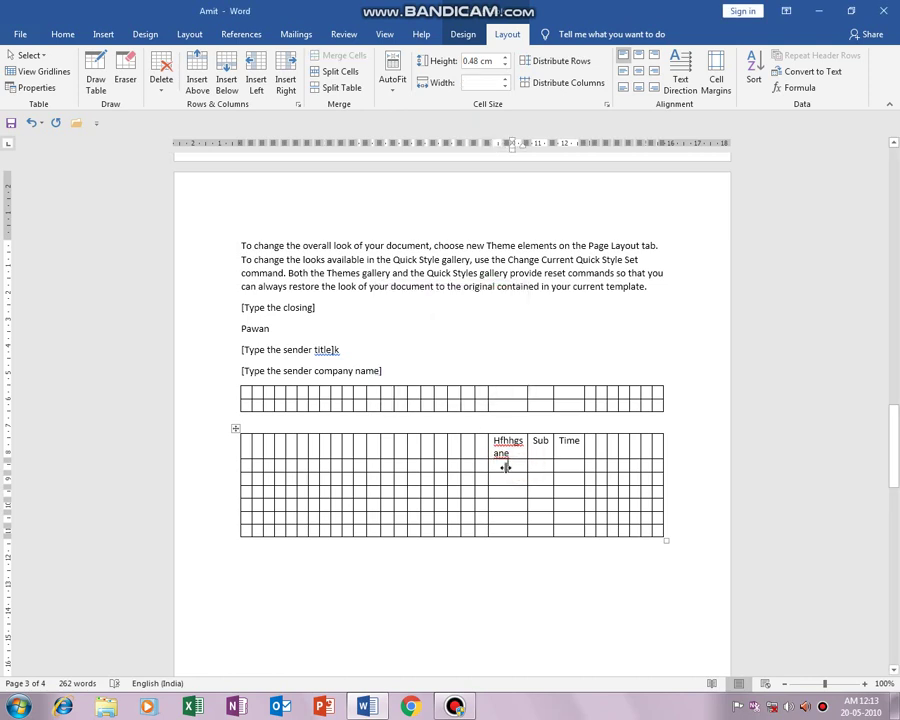
text(fbsdf)
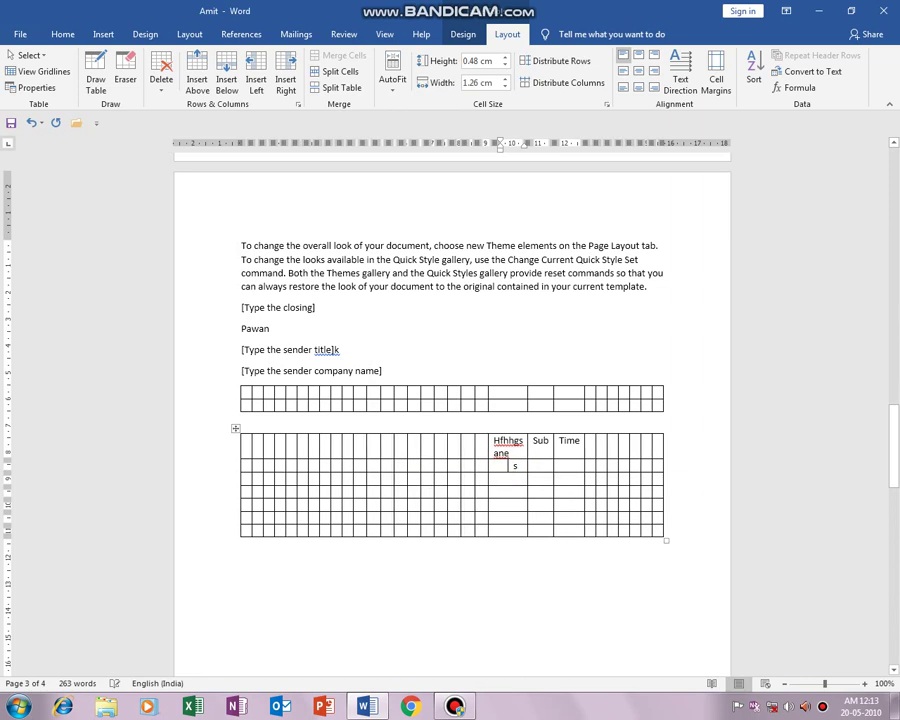
Erase partitions on the right side of the upper and lower tables to merge those cells.
click(124, 85)
mouse_move(657, 383)
mouse_down()
mouse_move(617, 424)
mouse_move(474, 400)
mouse_up()
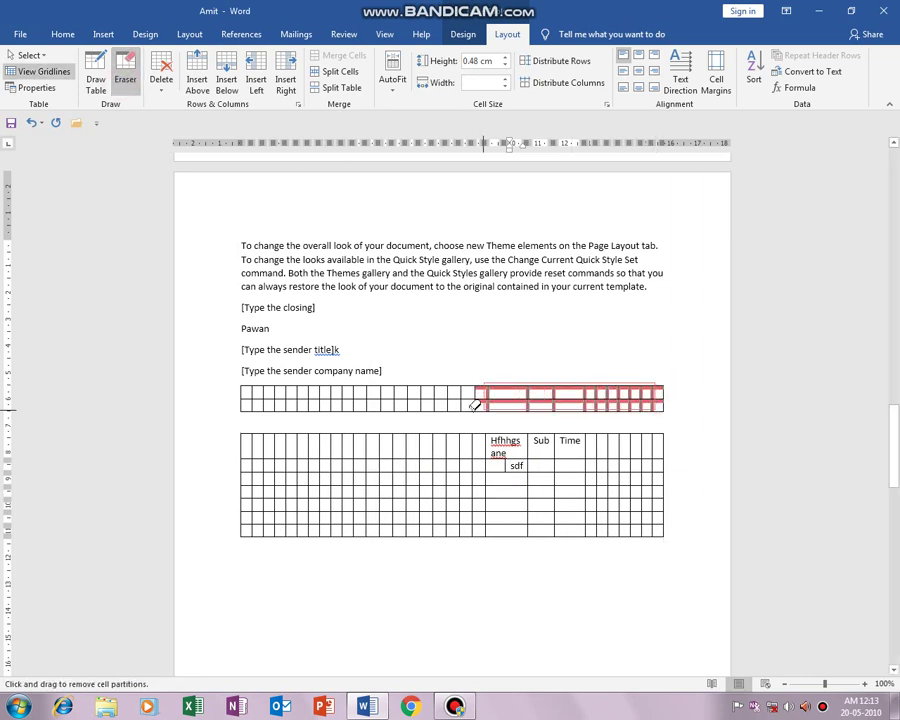
click(586, 382)
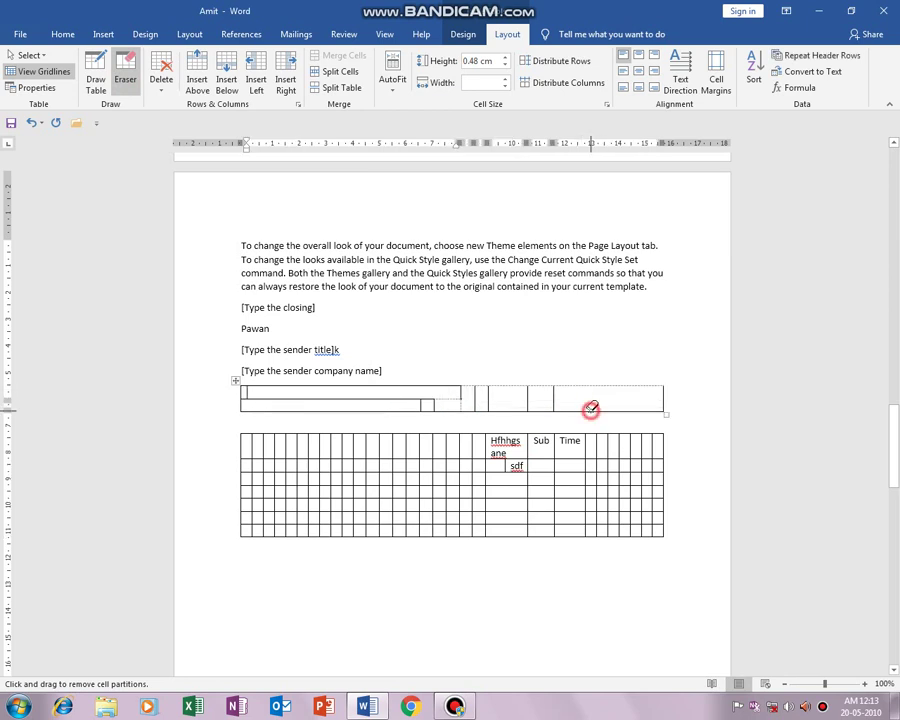
click(663, 389)
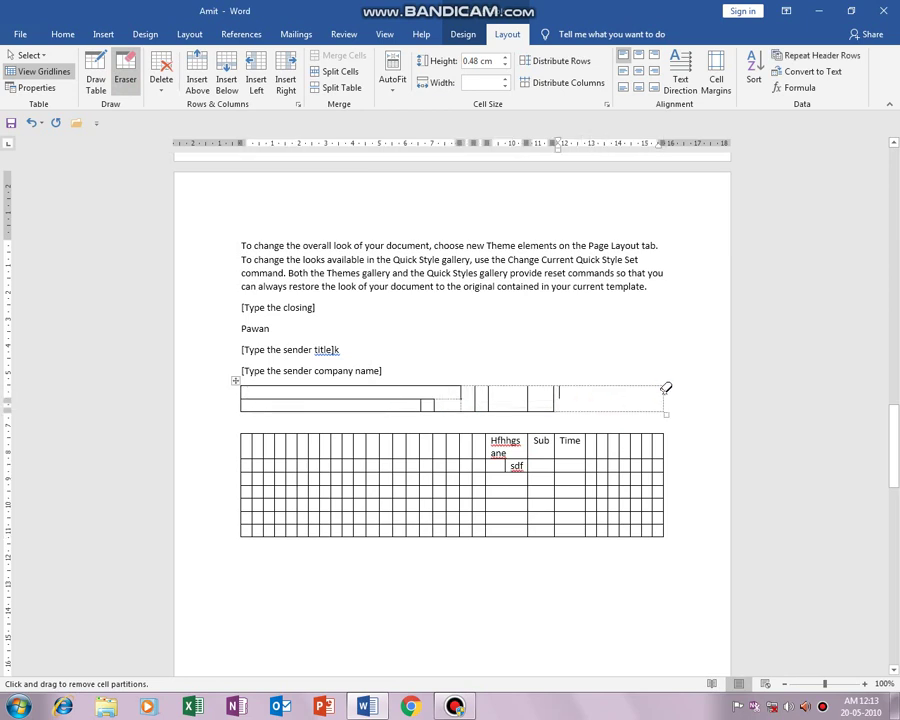
click(630, 432)
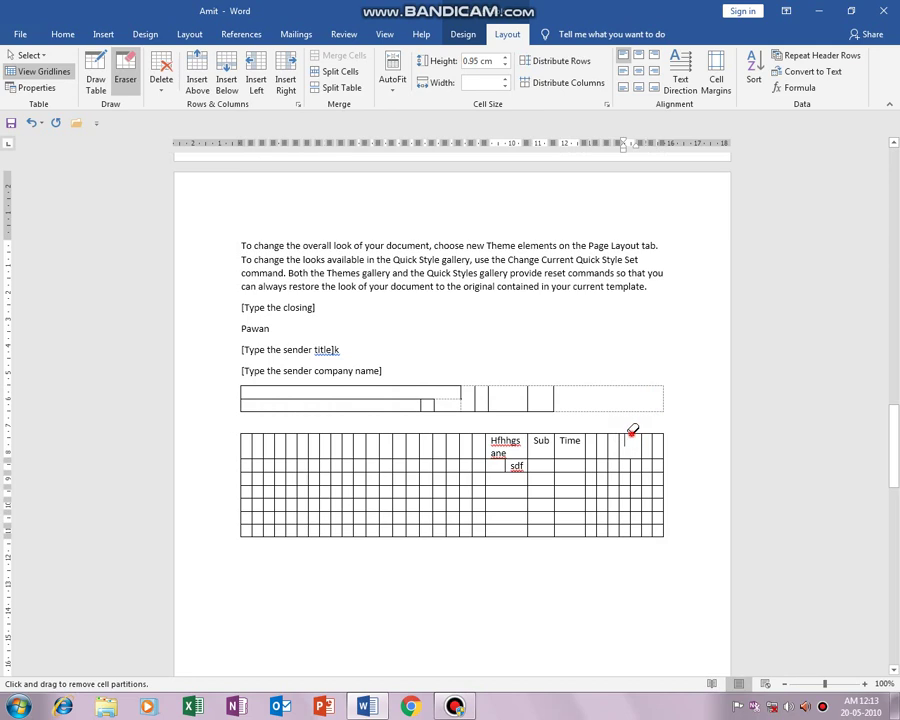
mouse_move(632, 430)
mouse_down()
mouse_move(655, 487)
mouse_move(639, 468)
mouse_up()
Start Draw Table from the Insert Table menu to sketch a freehand table.
click(97, 89)
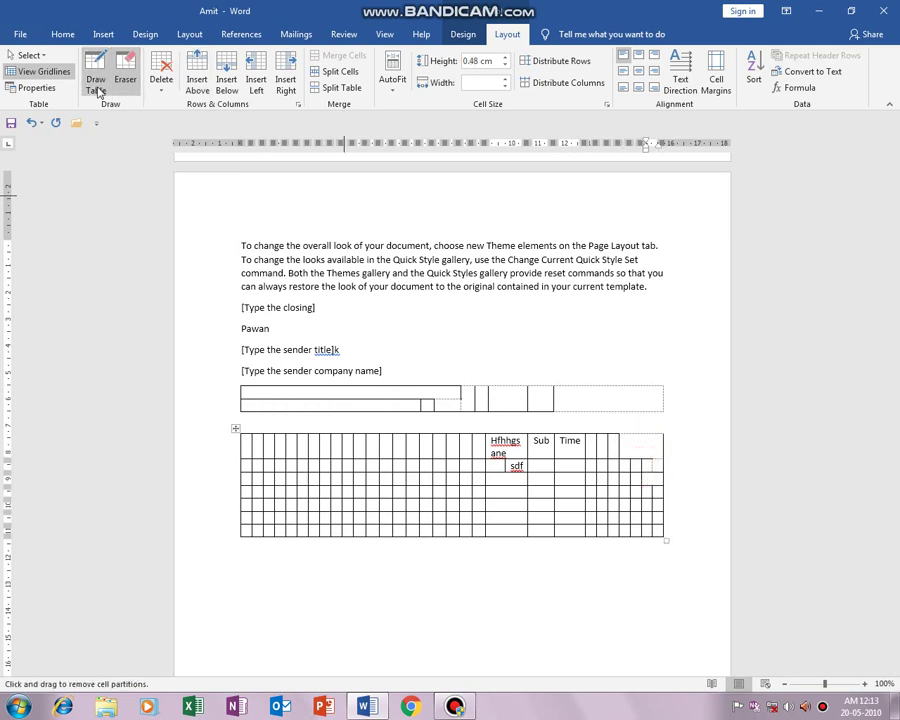
click(103, 34)
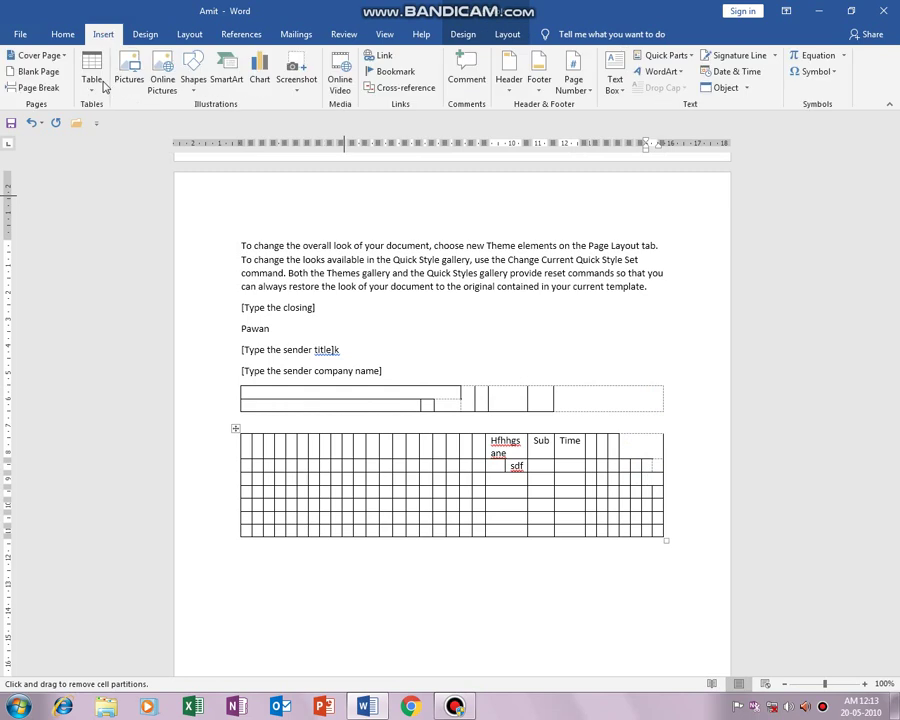
click(97, 85)
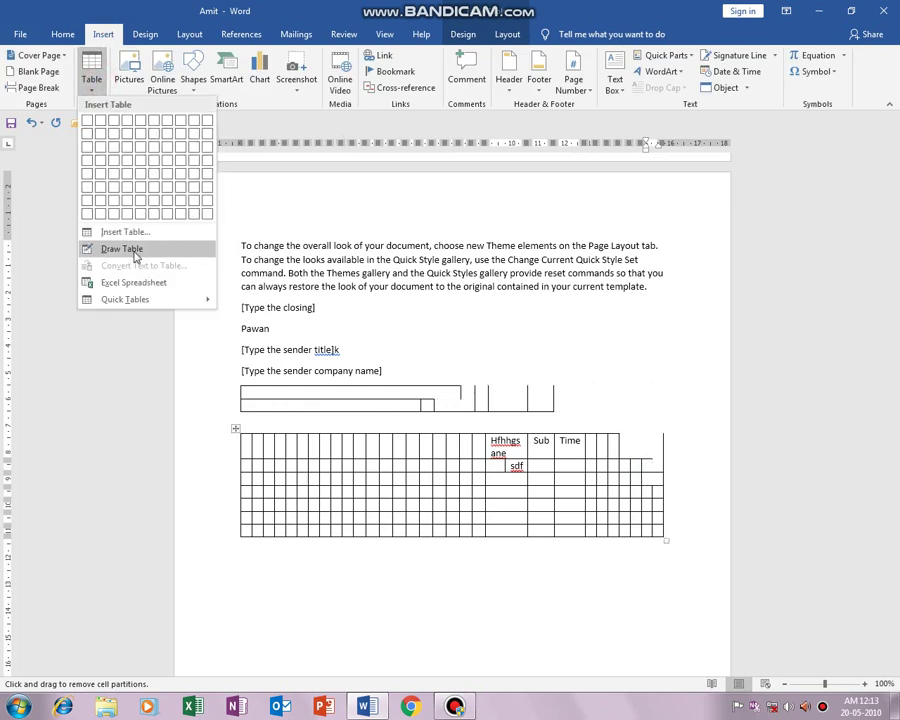
click(136, 250)
scroll(334, 394, down, 1)
scroll(350, 414, down, 1)
scroll(386, 294, down, 2)
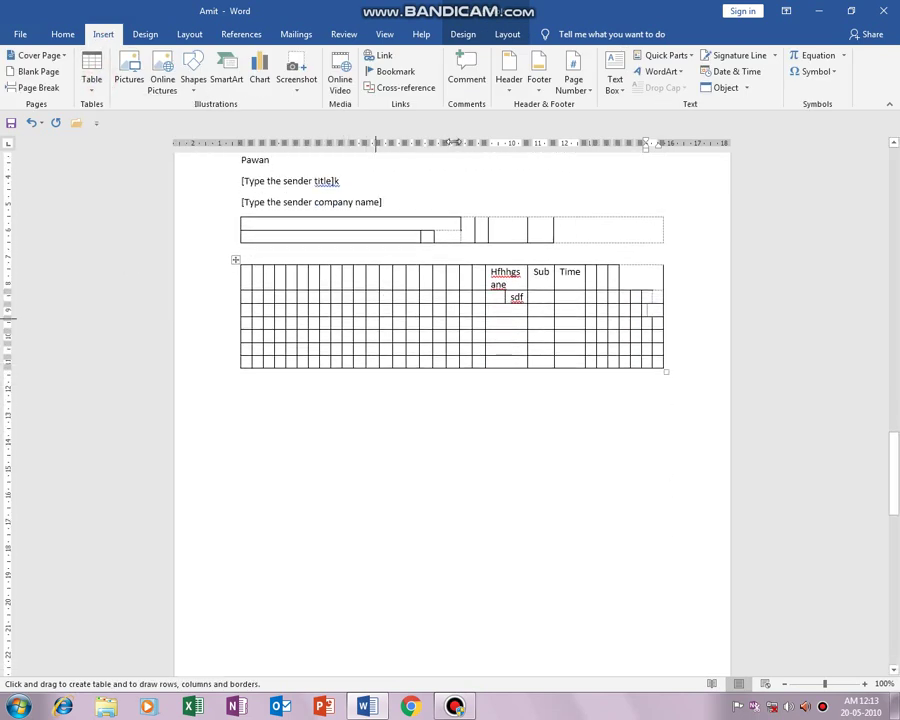
Draw a table box below the others and divide it with two light-blue column lines.
click(462, 34)
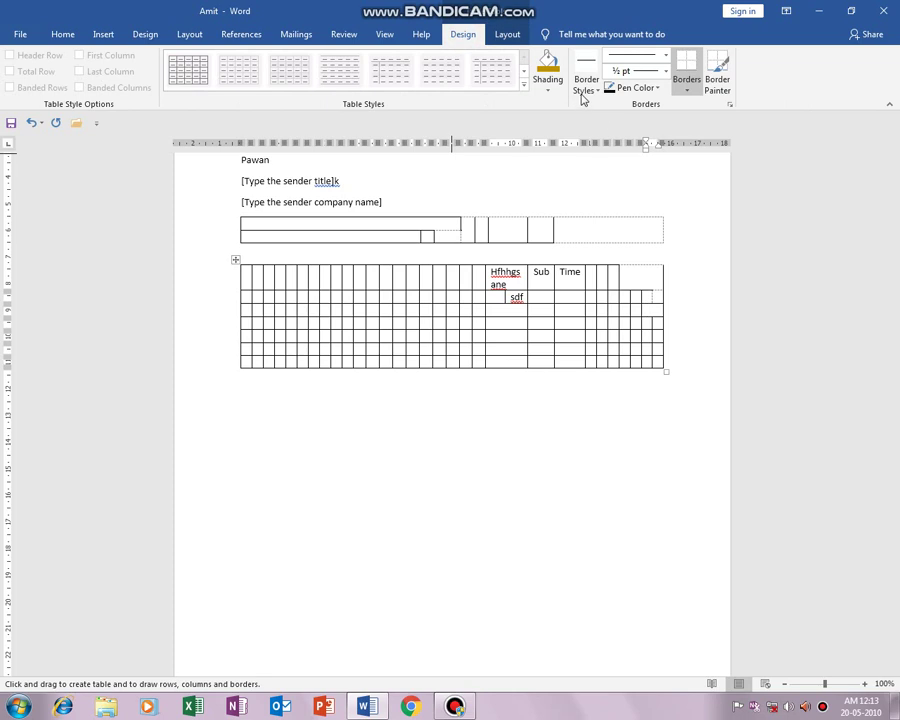
drag(322, 428, 546, 516)
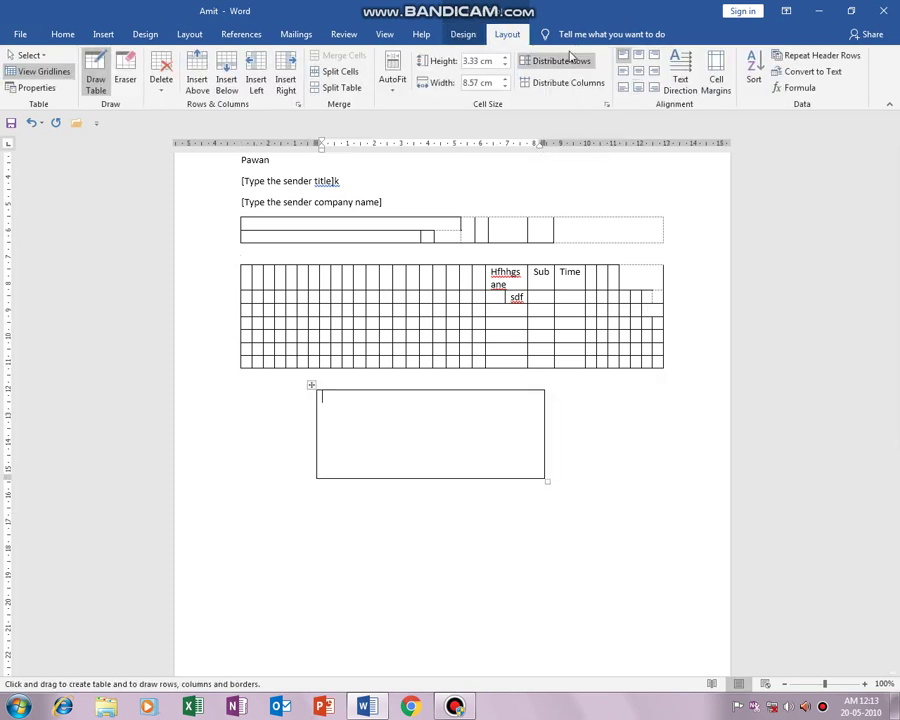
click(463, 34)
click(638, 87)
click(680, 214)
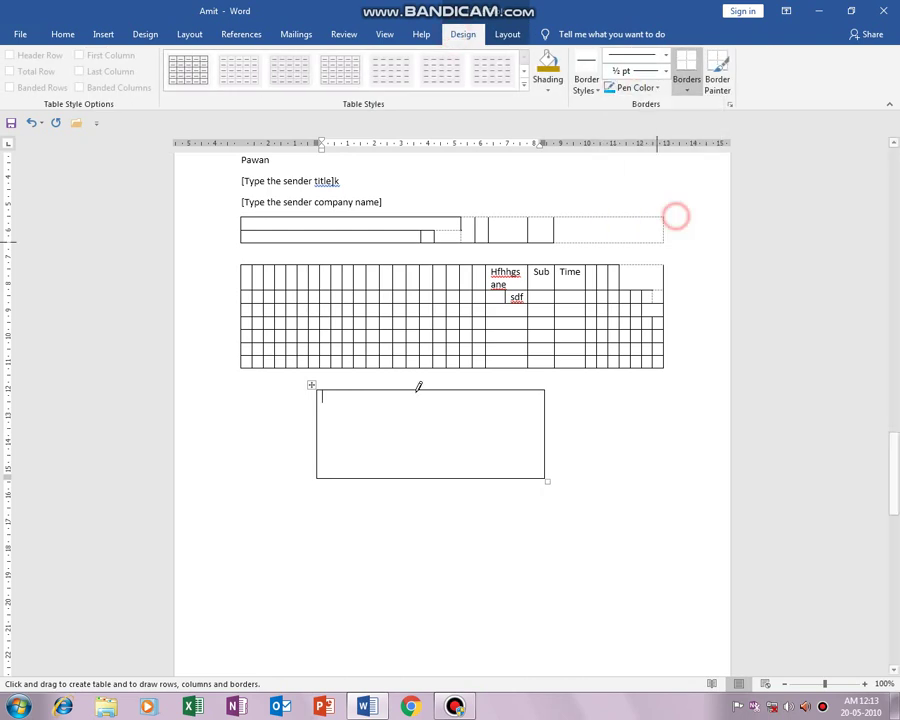
drag(355, 388, 356, 476)
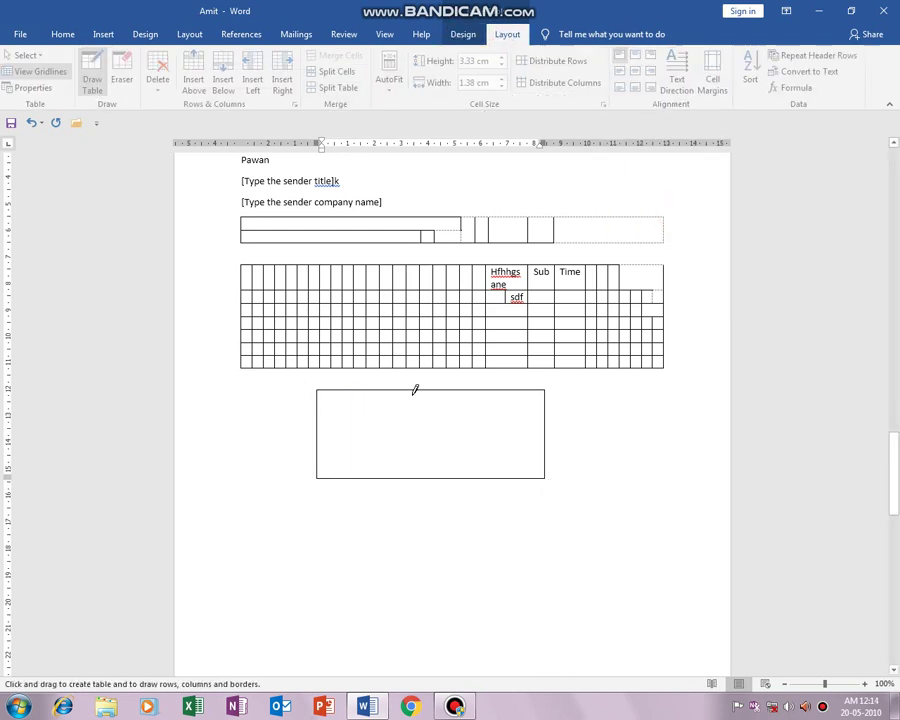
drag(416, 390, 422, 481)
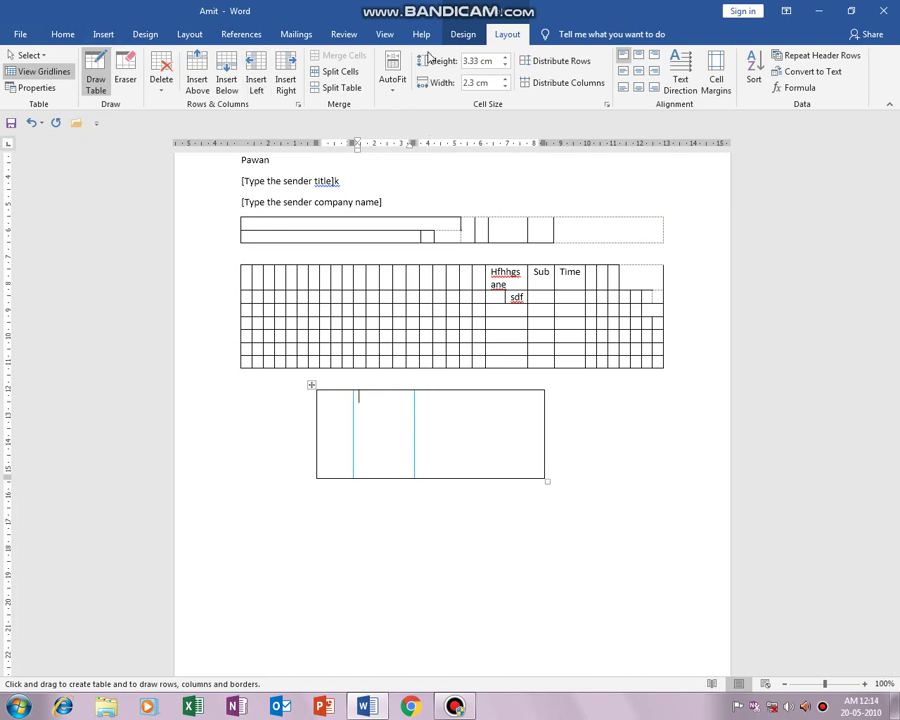
click(100, 86)
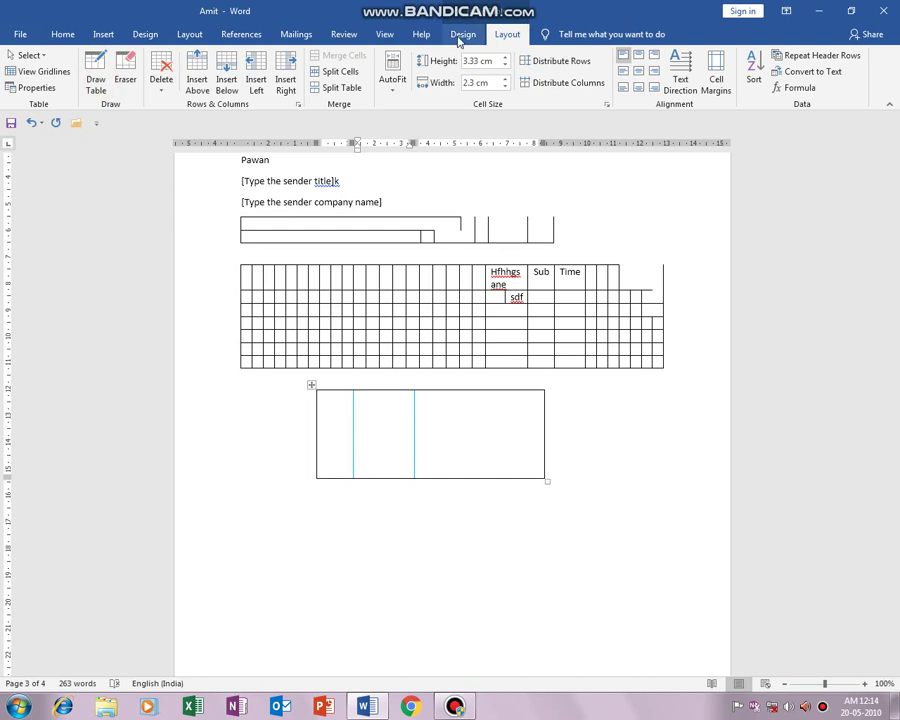
Choose a thick 3 pt border line style and paint a third column line down the small table.
click(460, 36)
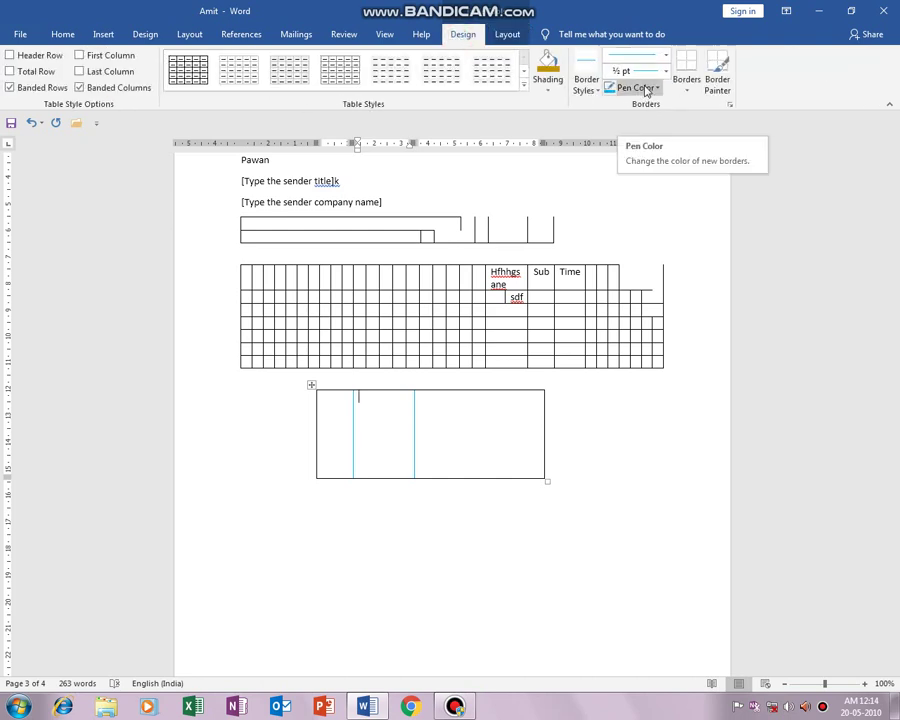
click(666, 57)
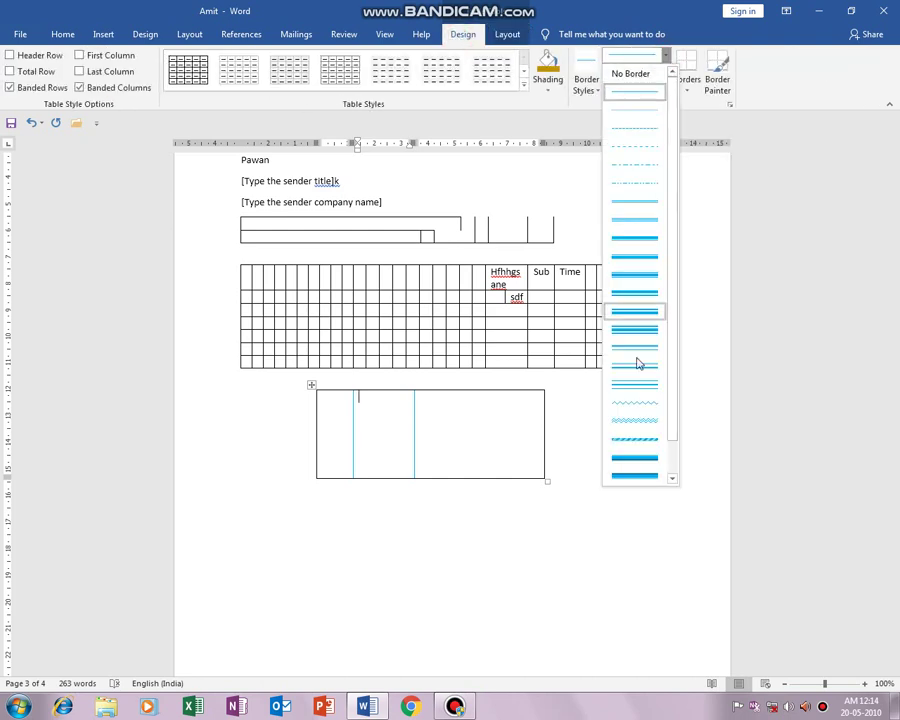
click(634, 455)
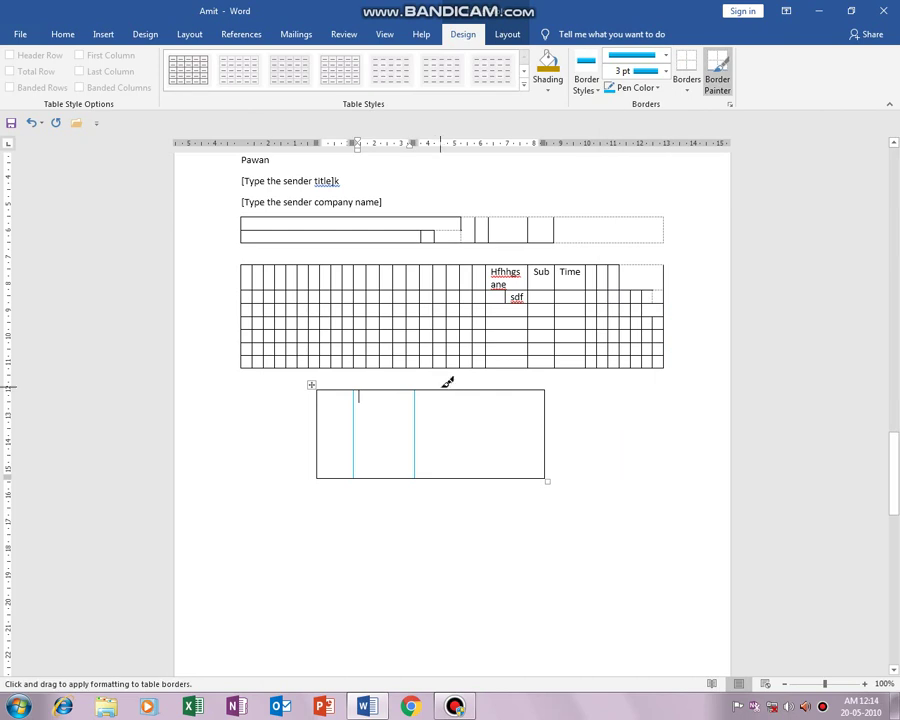
mouse_move(450, 392)
mouse_down()
mouse_move(457, 474)
mouse_move(494, 388)
mouse_up()
click(310, 518)
drag(471, 599, 511, 582)
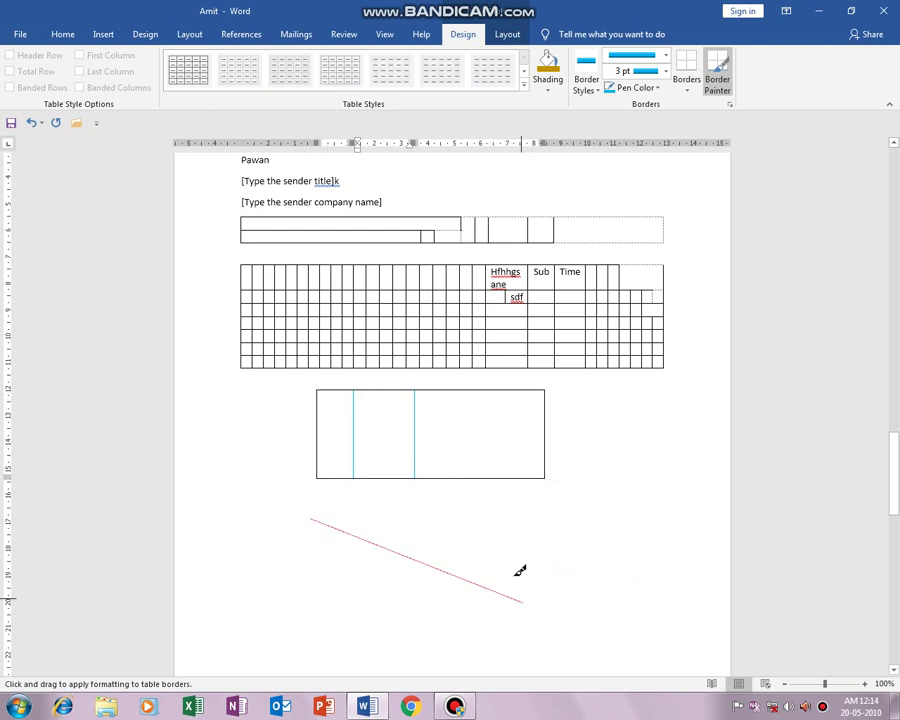
drag(511, 582, 486, 516)
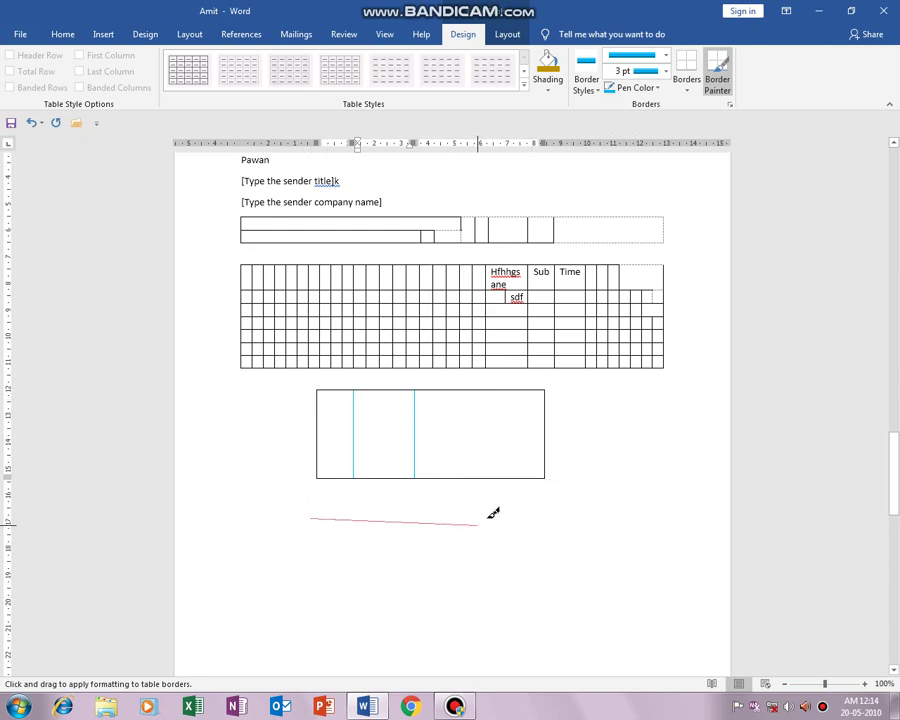
drag(488, 388, 494, 470)
Draw a fourth column line in the small table and a short yellow border in the grid table.
click(534, 384)
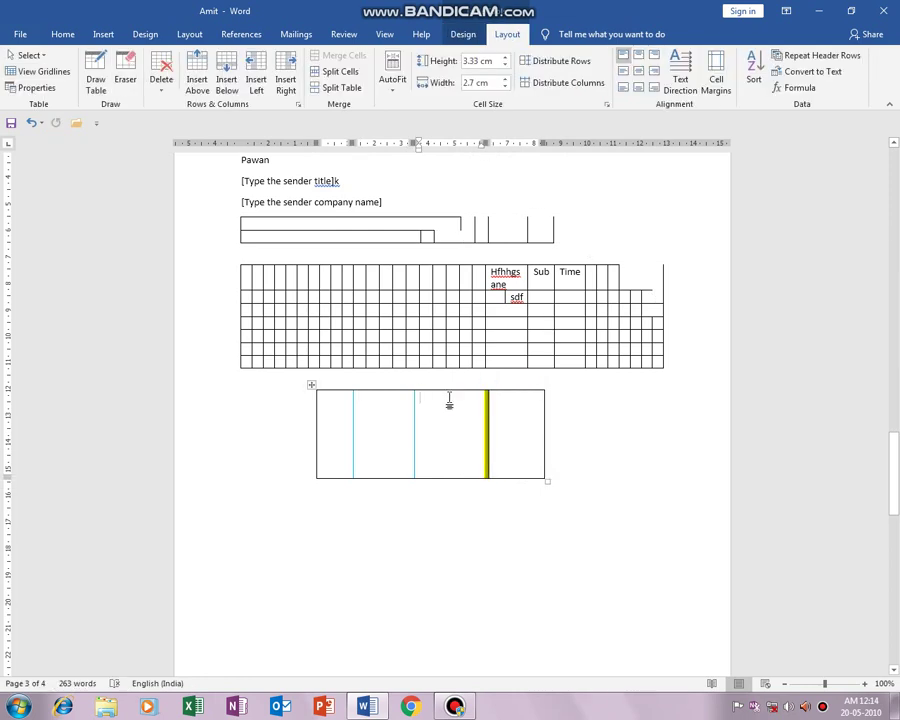
click(96, 78)
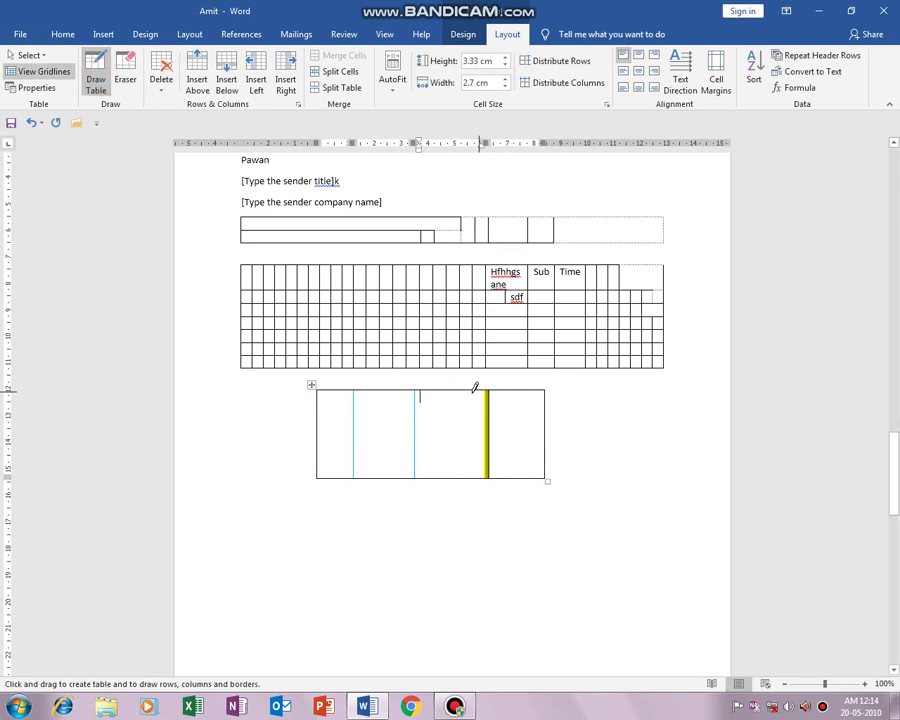
drag(452, 390, 444, 472)
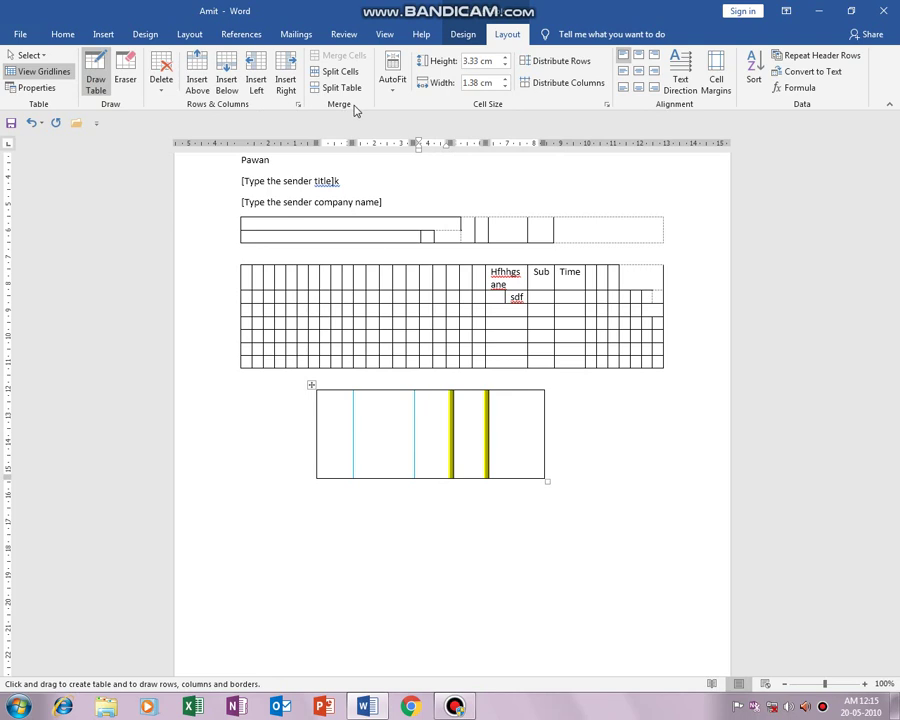
click(379, 284)
click(91, 83)
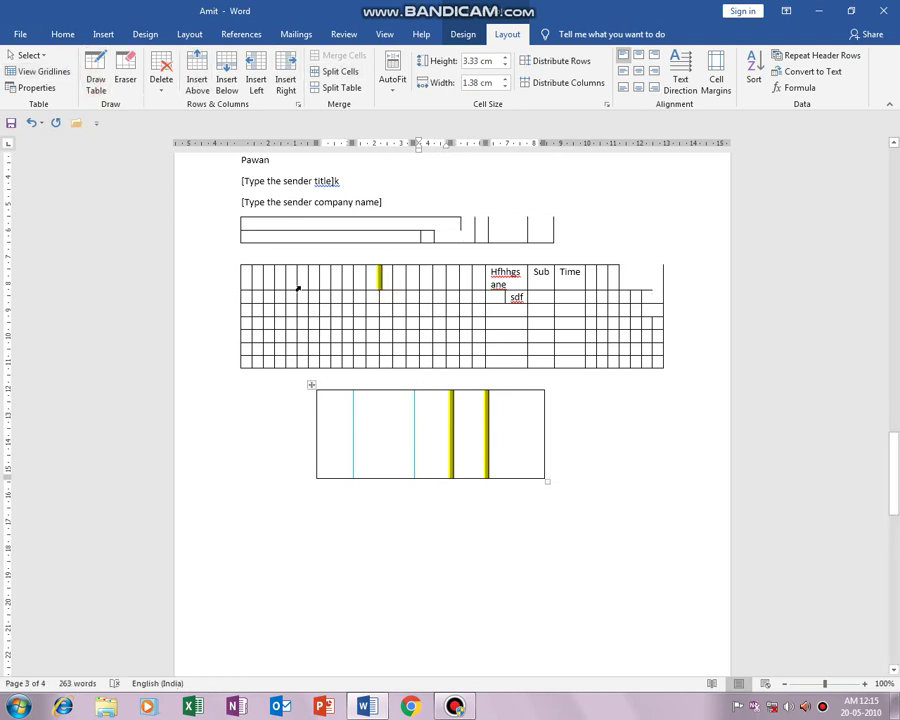
drag(284, 275, 457, 358)
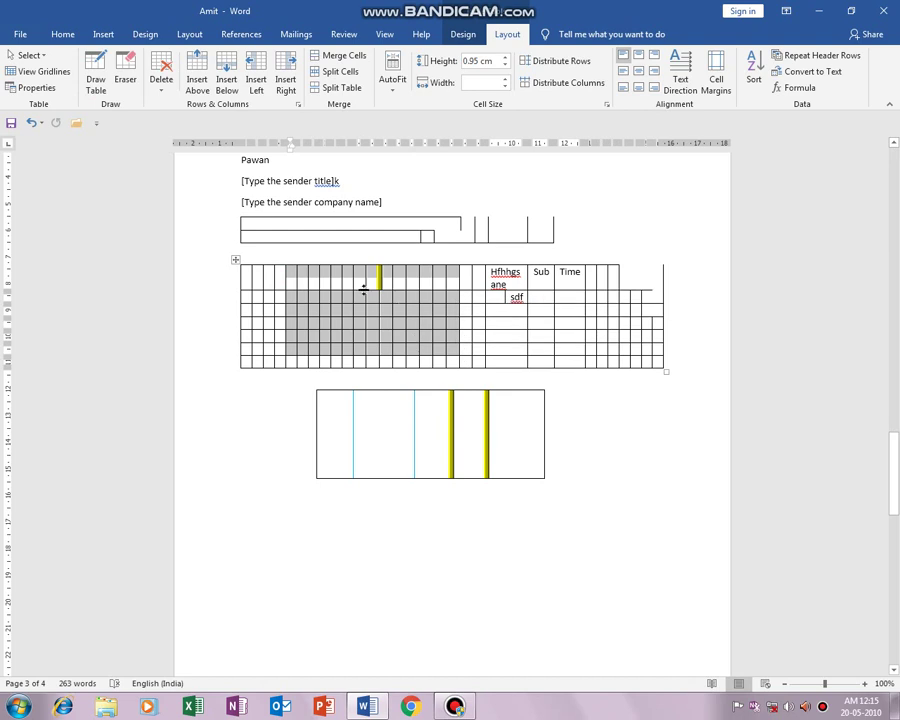
Merge the selected cells, type 'bdlfkjjfkjhkj', and align it top right with horizontal text direction.
click(345, 56)
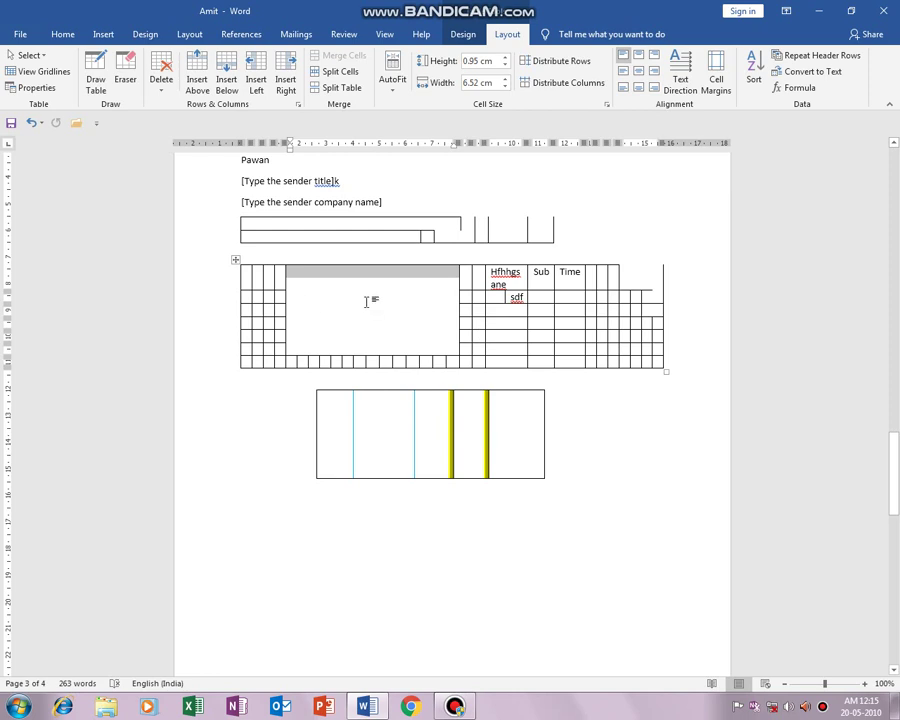
text(bdlfkj)
text(jf)
text(kjhkjt)
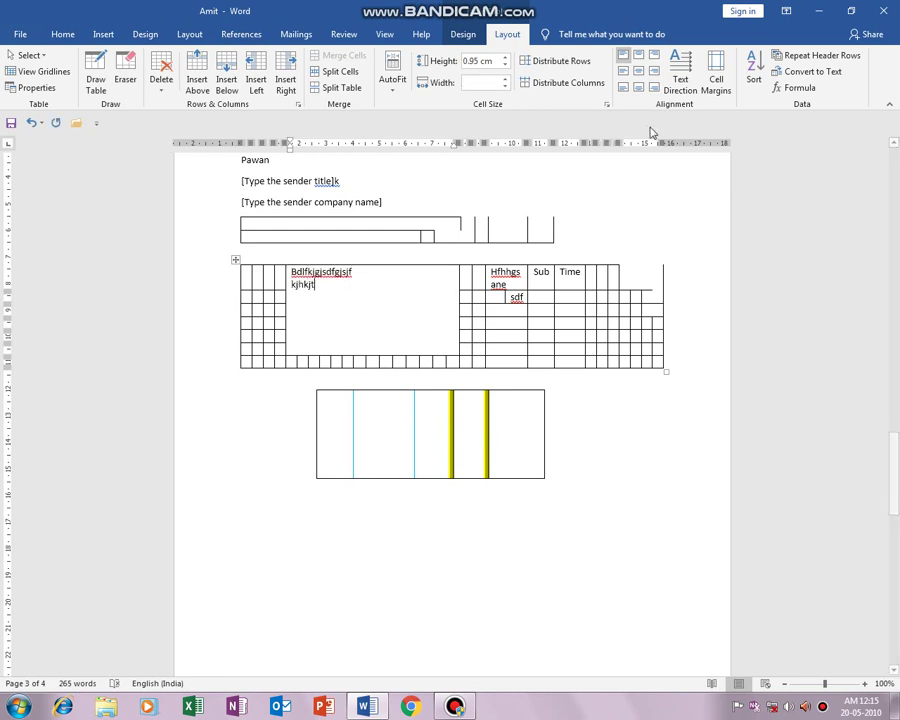
click(640, 72)
click(630, 57)
click(623, 56)
click(654, 56)
click(685, 80)
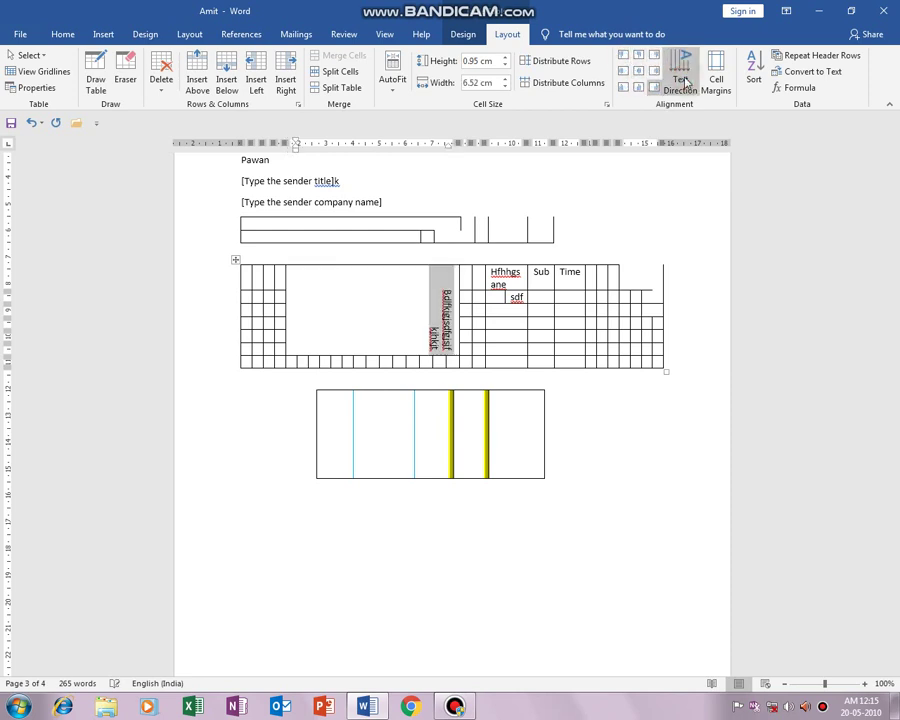
click(685, 80)
click(685, 80)
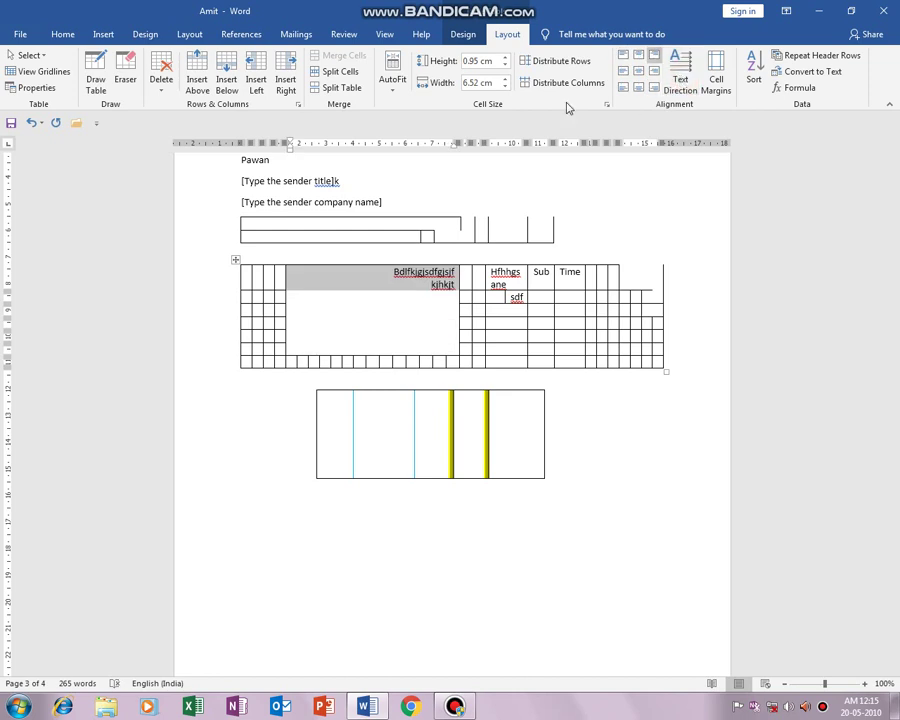
click(501, 313)
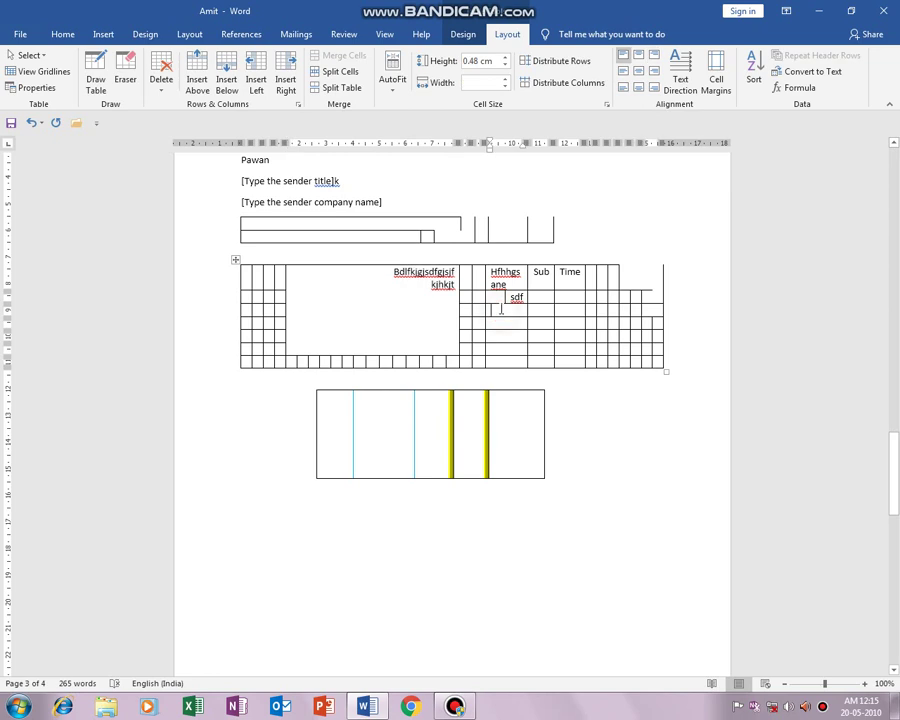
Set row height to 0.4 cm, adjust the cell width, then delete the large grid table.
click(506, 64)
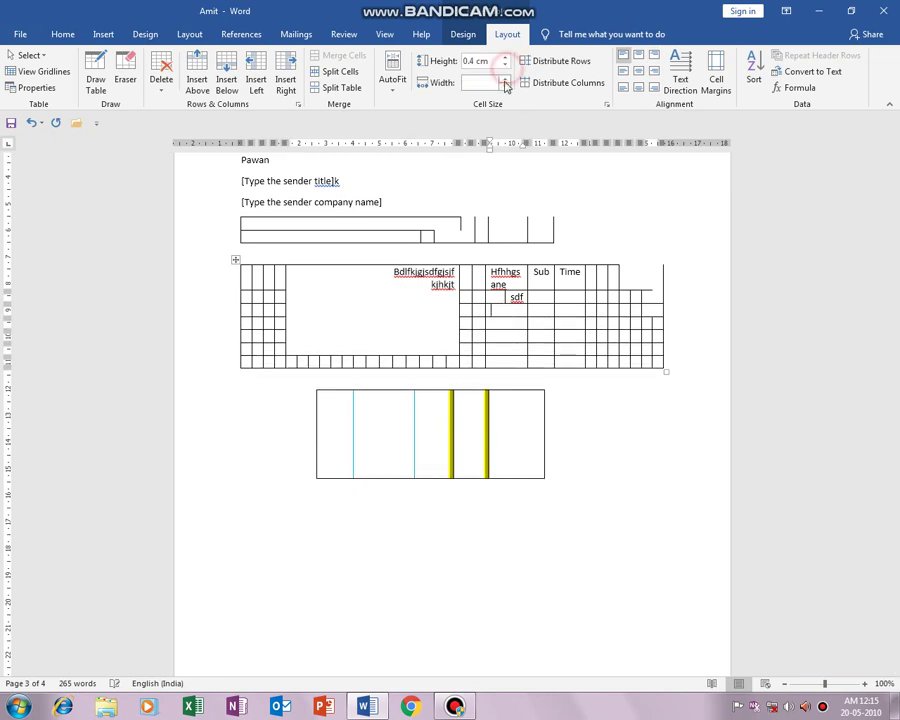
click(506, 84)
click(508, 88)
click(509, 89)
click(509, 89)
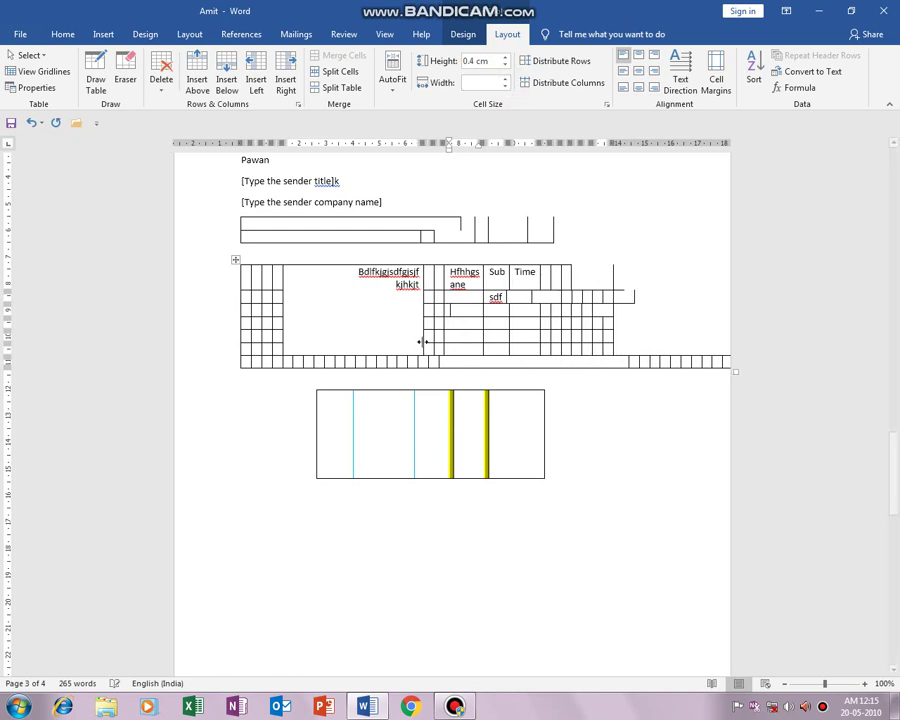
click(161, 90)
click(165, 157)
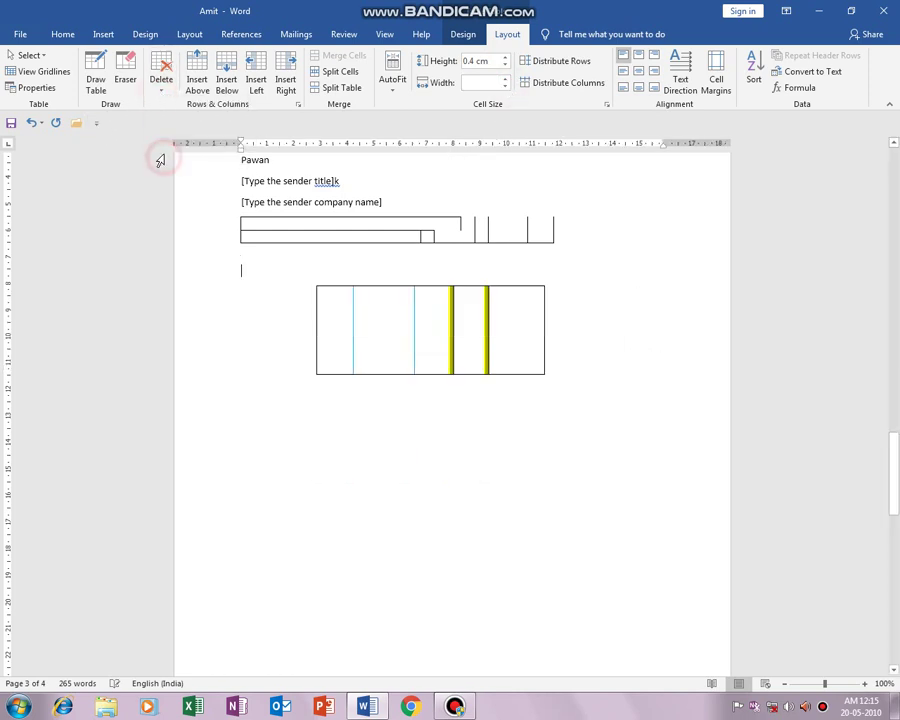
Type 'dlvnhlnvlkjncxvn' in the yellow-bordered table and convert that table to plain text.
click(103, 34)
click(428, 315)
click(507, 34)
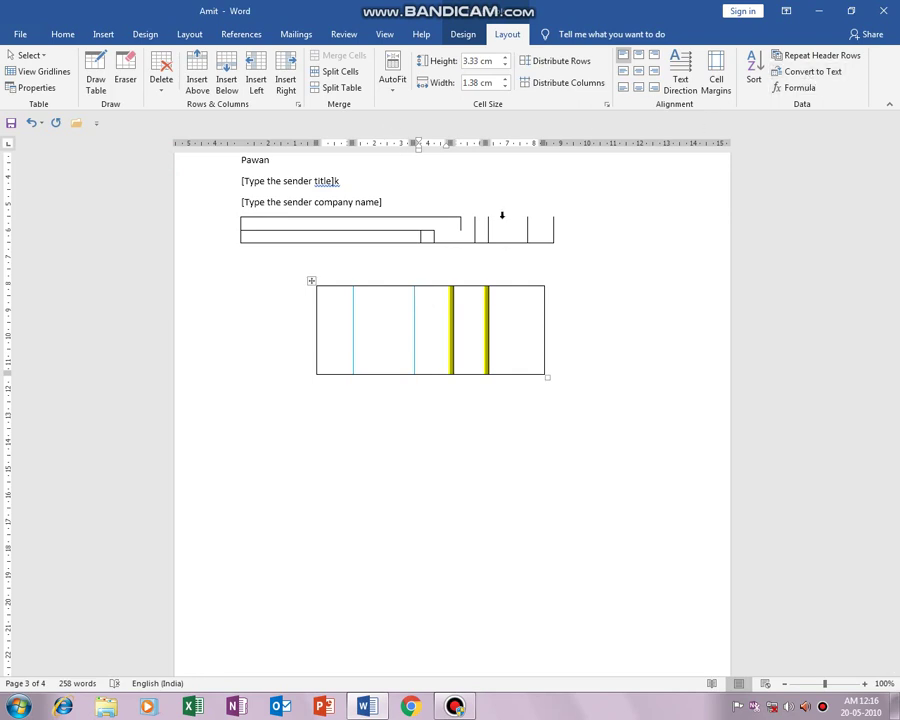
text(dlvnhlnvlkjncxvn)
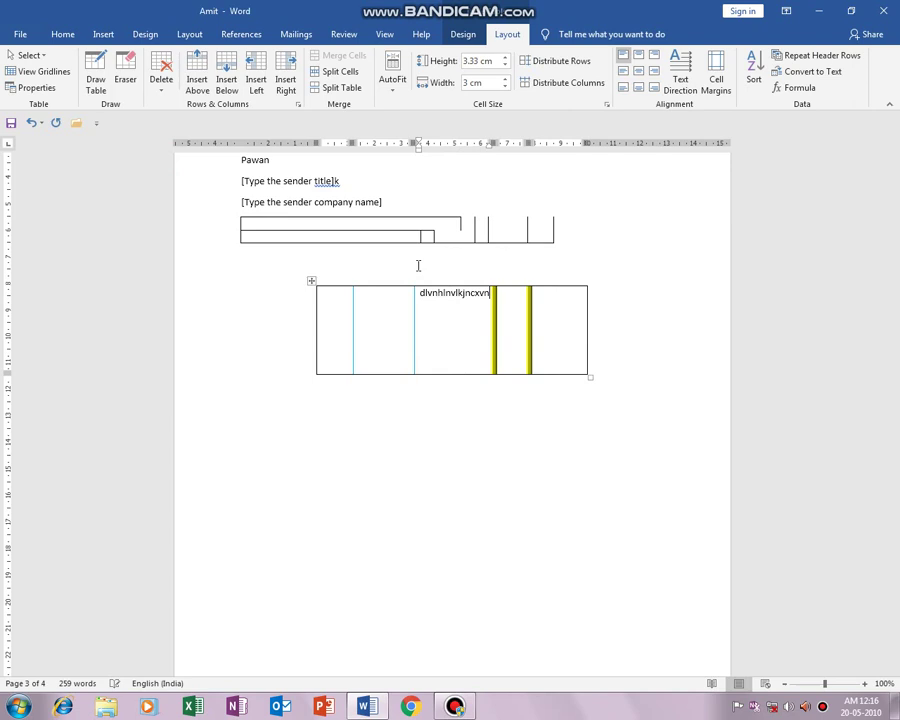
click(812, 72)
click(430, 396)
scroll(434, 396, up, 3)
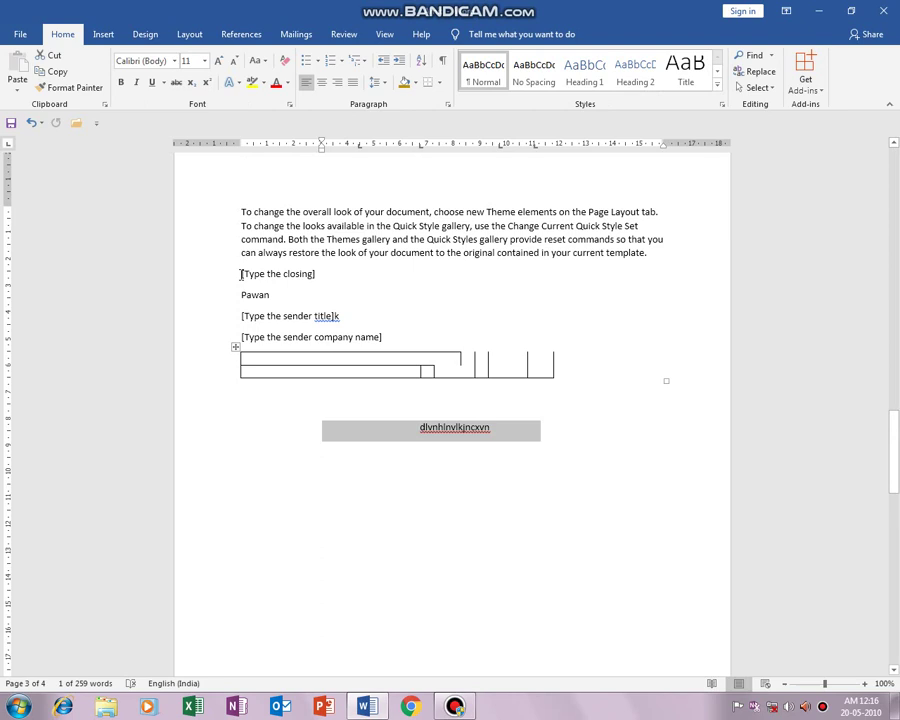
Convert the letter's selected closing and sender lines into a 3-column table.
drag(237, 273, 402, 337)
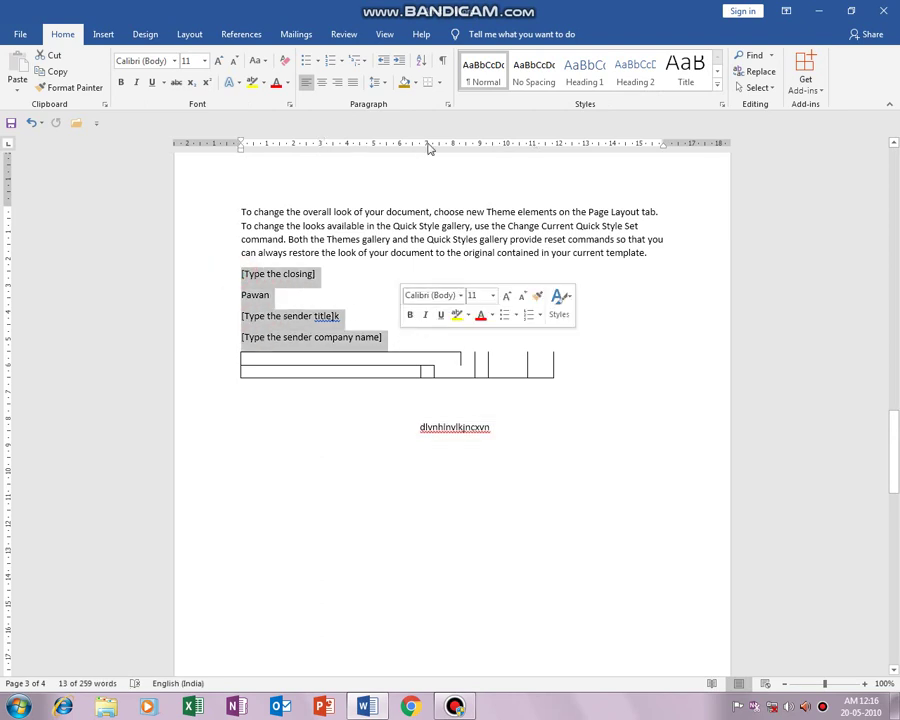
click(103, 35)
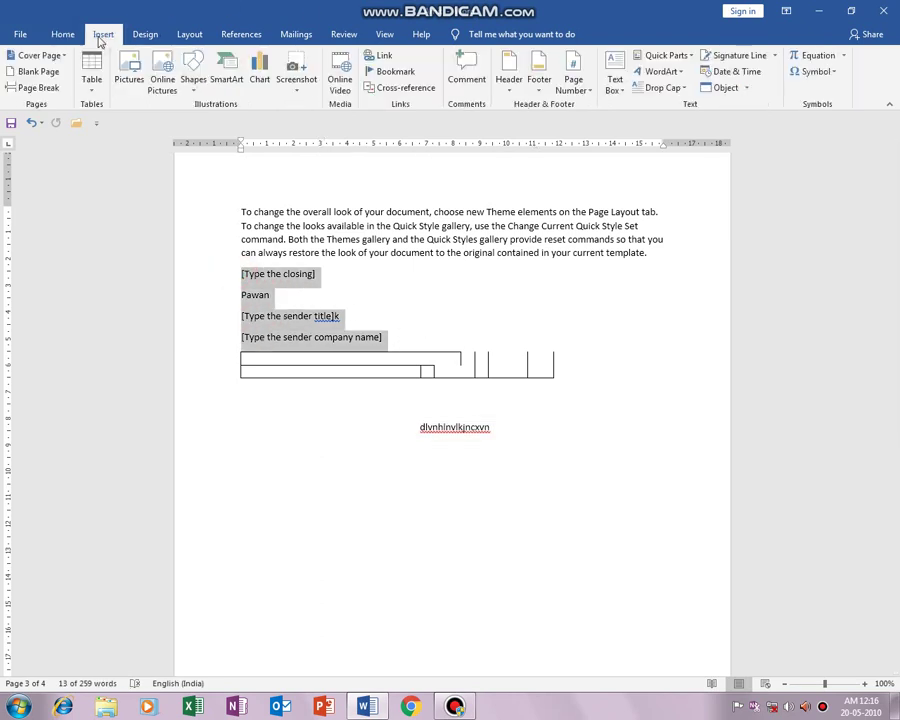
click(90, 93)
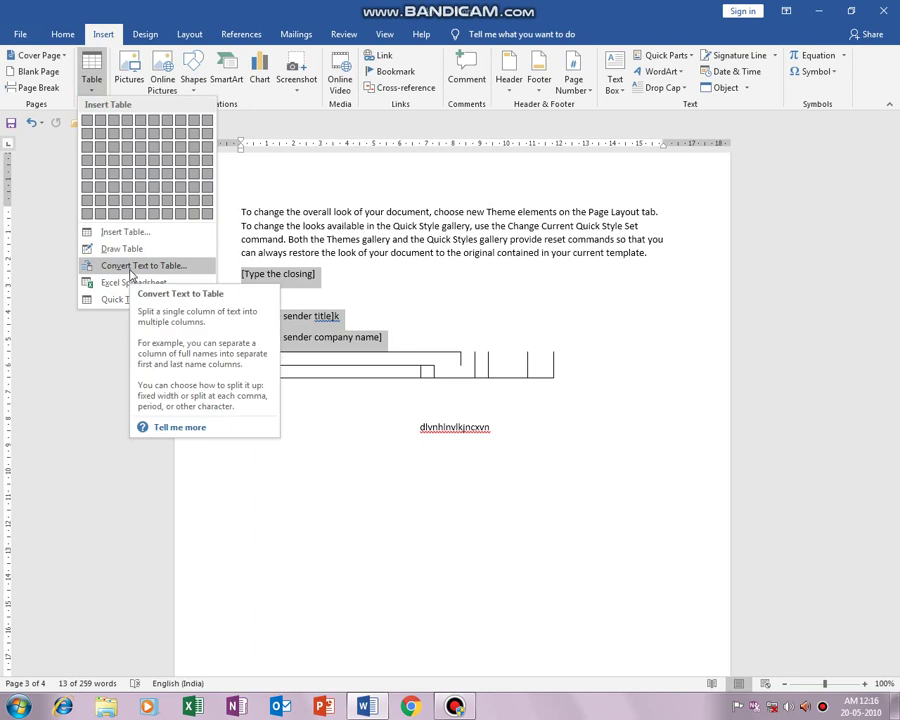
click(131, 268)
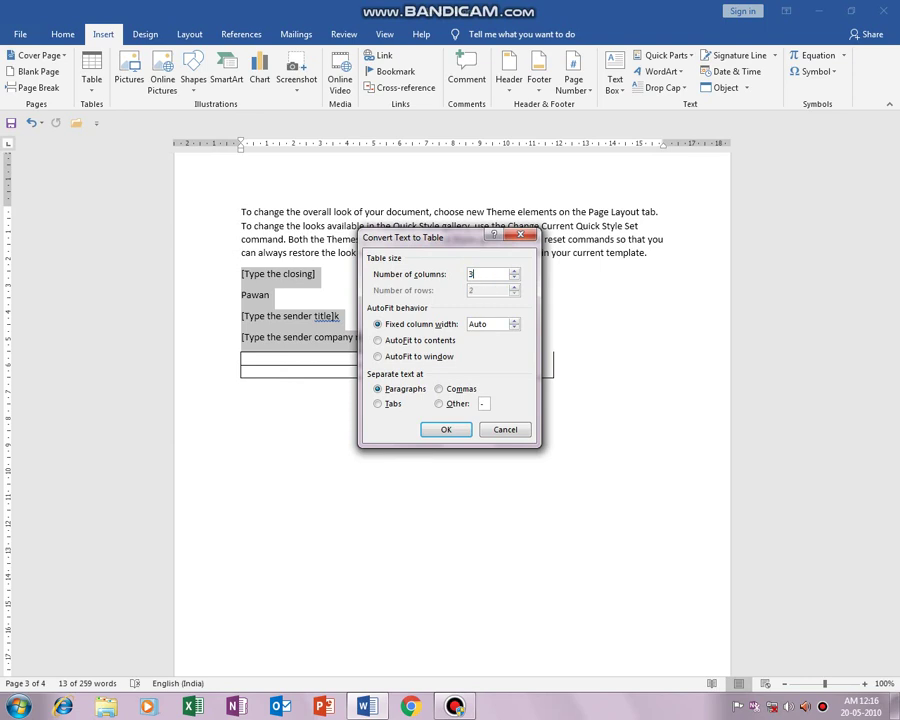
click(448, 429)
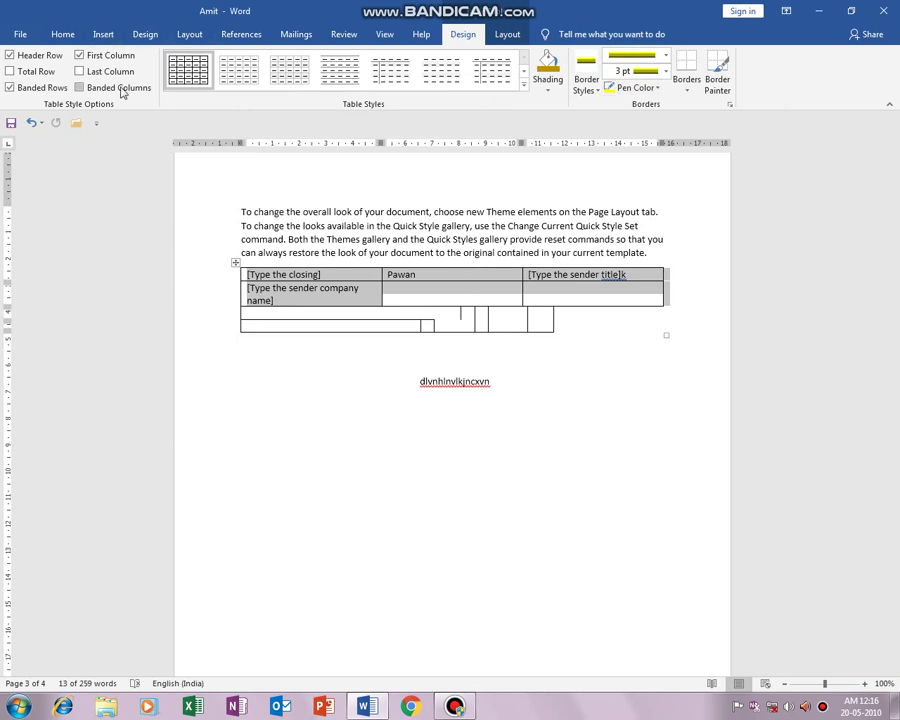
scroll(512, 420, up, 2)
click(514, 421)
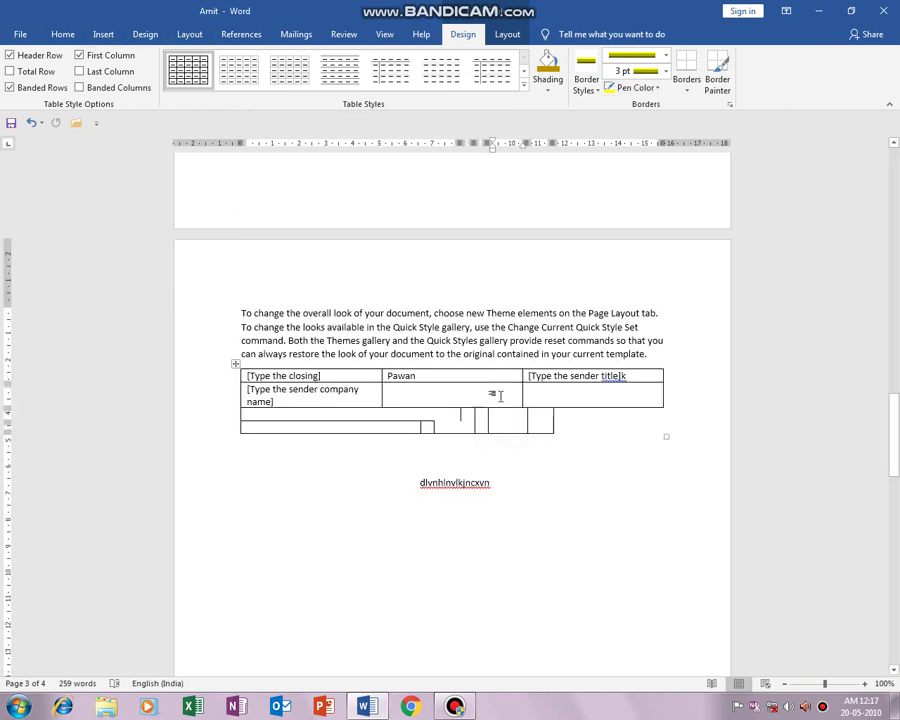
With the cursor before the converted text line, insert the With Subheads 2 Quick Table.
click(102, 34)
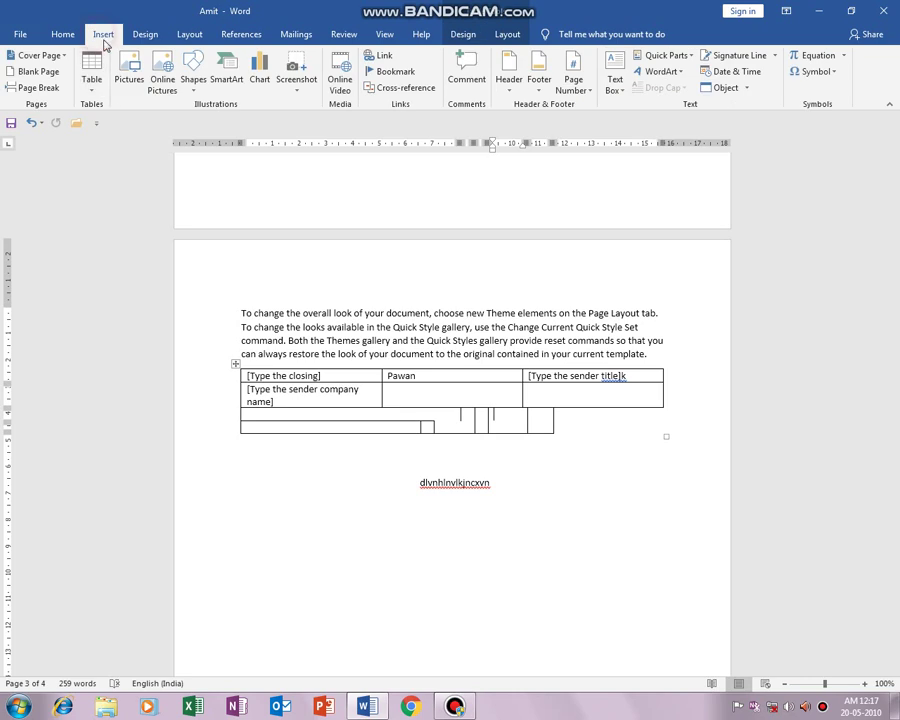
click(267, 478)
click(82, 84)
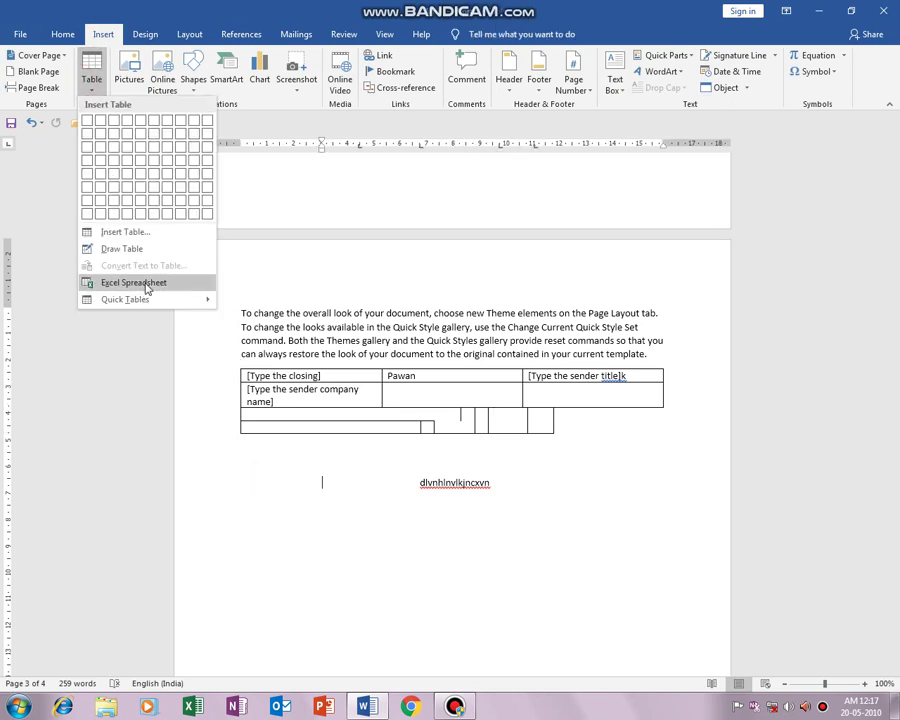
mouse_move(165, 304)
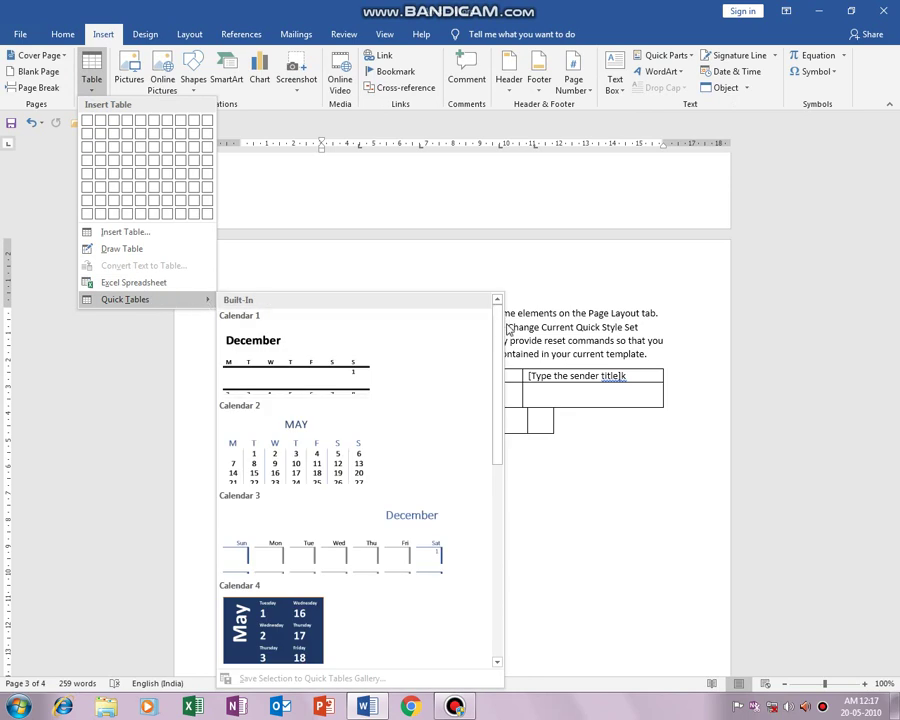
drag(498, 326, 503, 510)
scroll(499, 510, down, 1)
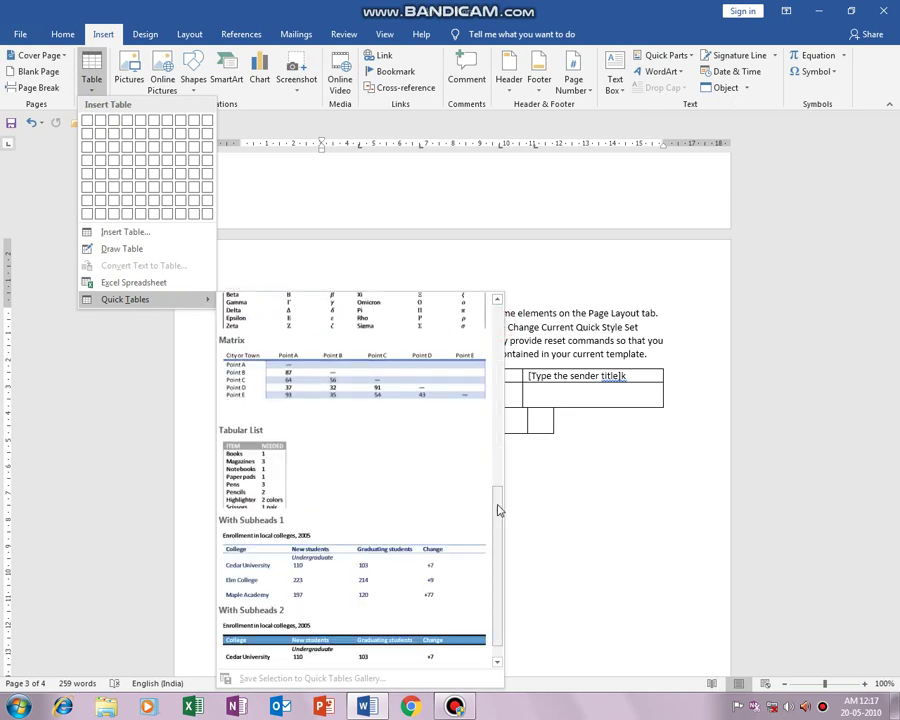
click(425, 650)
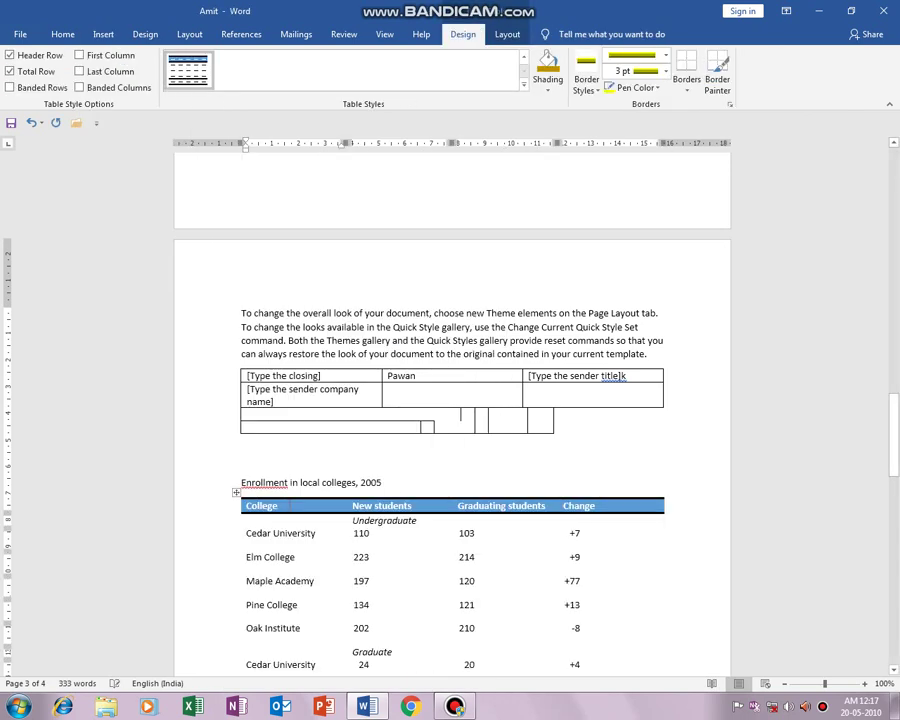
Retype the enrollment table headings as 'vkdfnvd', 'fj', 'fk' and 'fdjldjl'.
click(289, 521)
double_click(287, 506)
text(vkdfnvd)
key(Tab)
text(fj)
key(Tab)
text(fk)
key(Tab)
text(fdjldjl)
key(Tab)
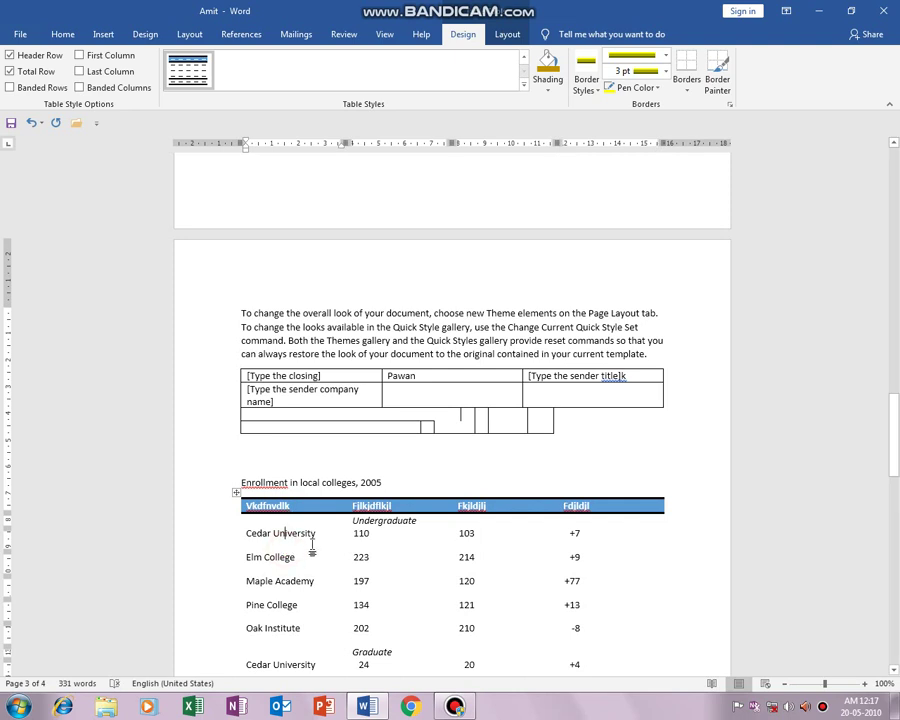
scroll(326, 538, down, 3)
scroll(357, 496, down, 3)
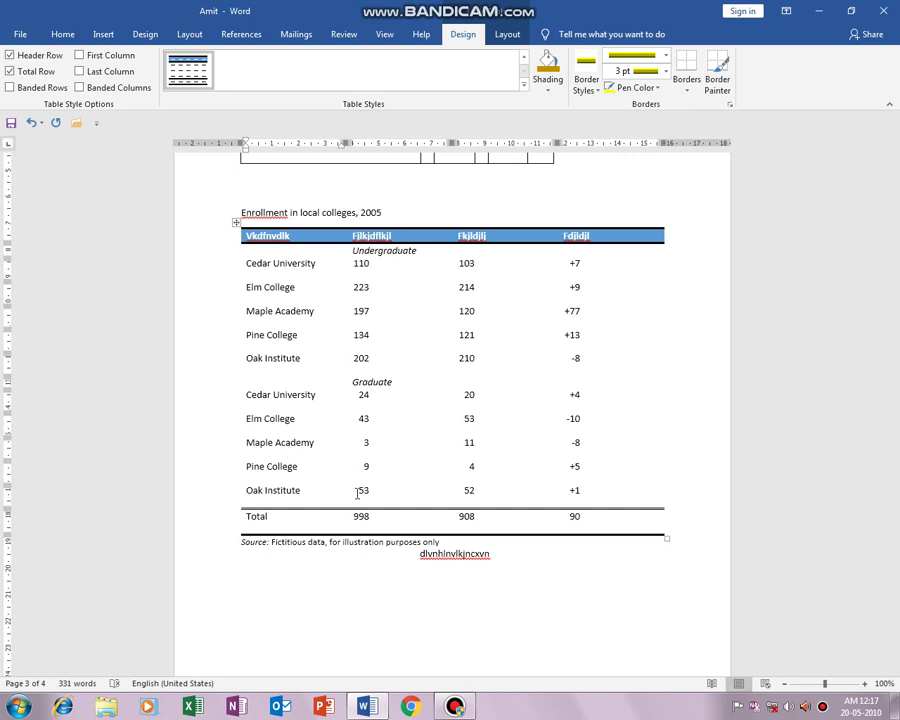
scroll(358, 493, up, 7)
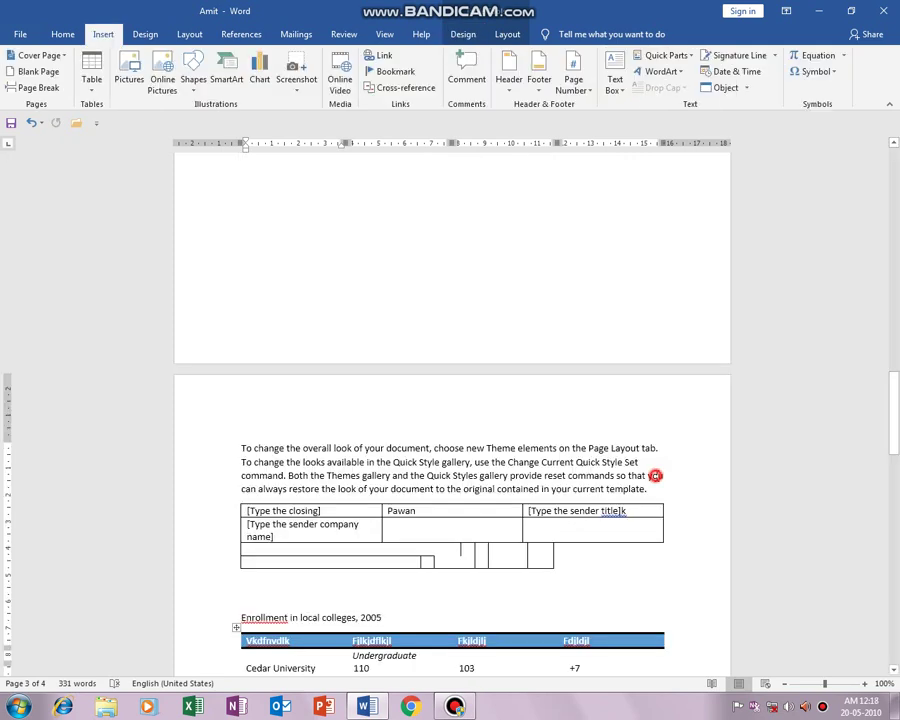